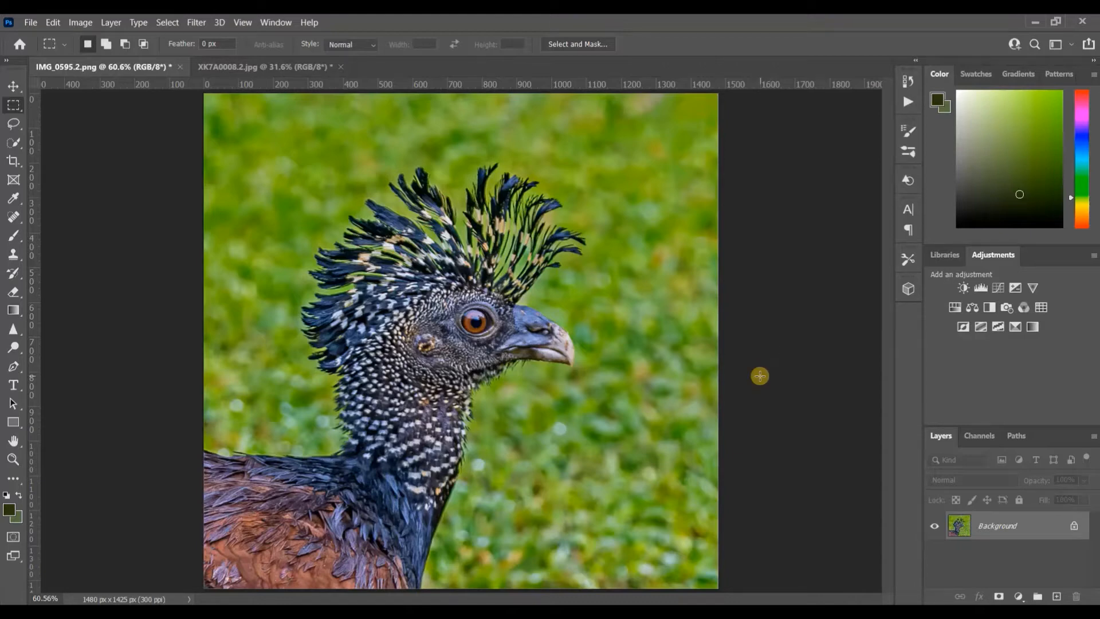
Duplicate the Background layer and merge the copy back down into it.
key("ctrl+j")
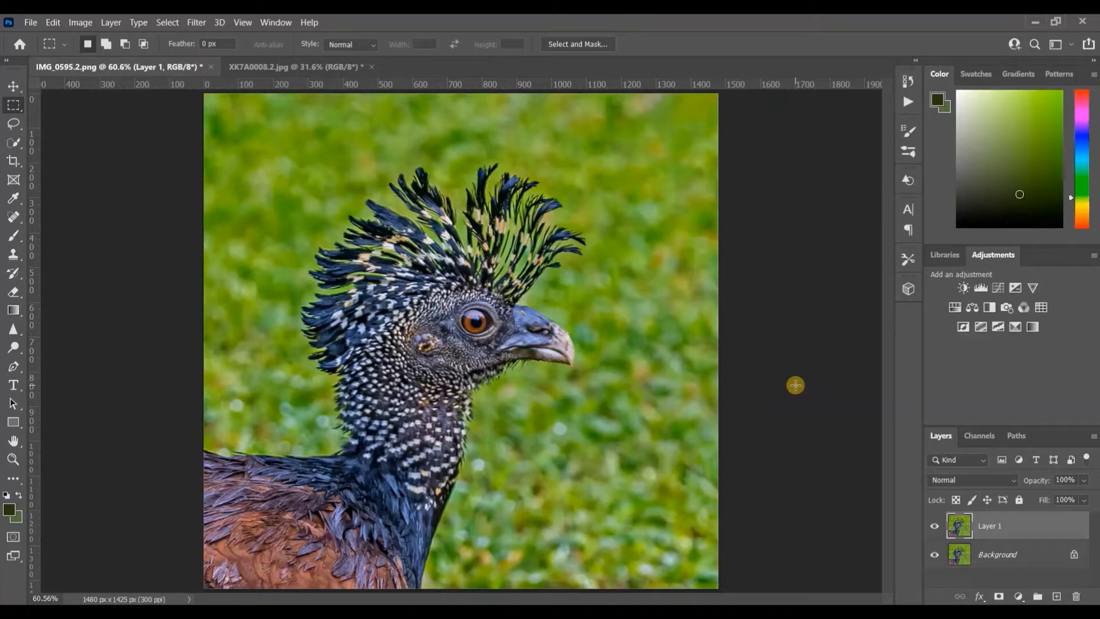
key("ctrl+e")
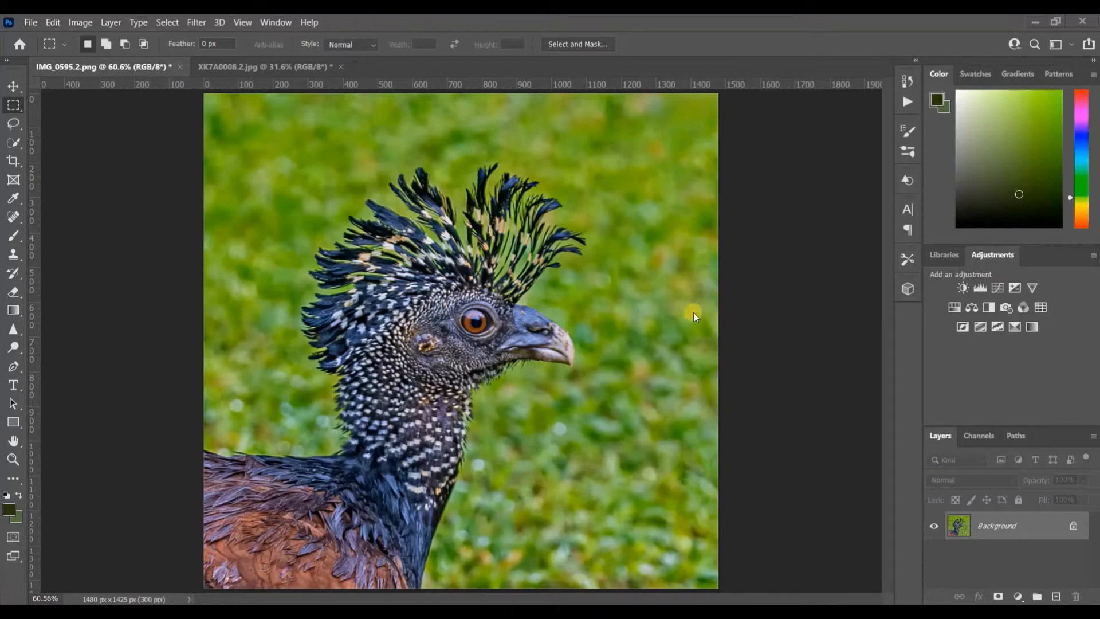
Select the bird as the subject in Select and Mask and apply Refine Hair to the selection.
left_click(175, 22)
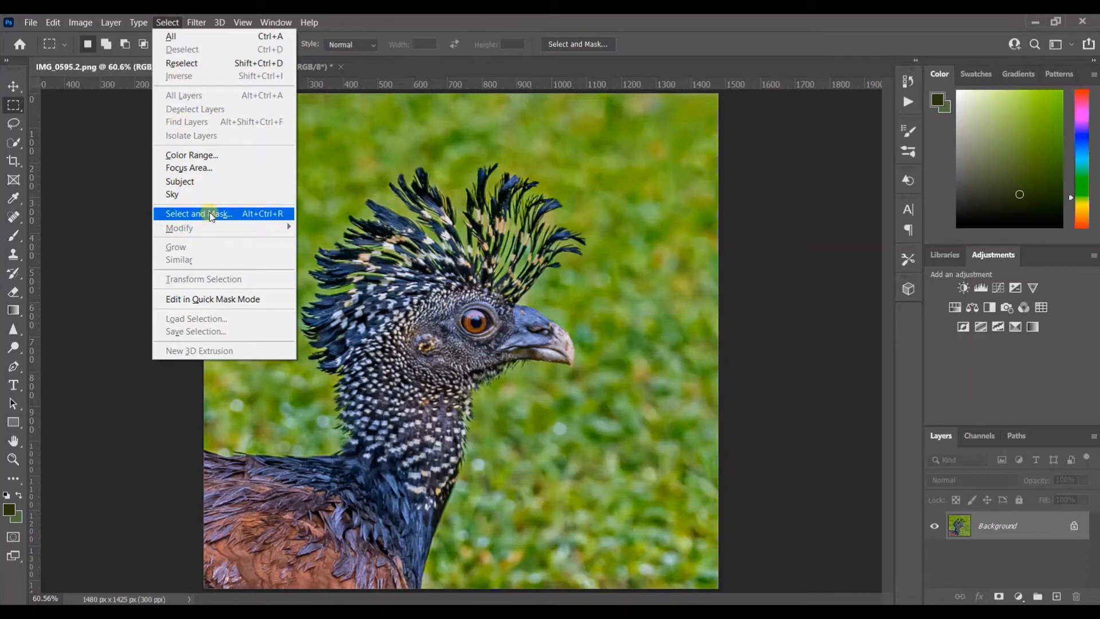
left_click(210, 216)
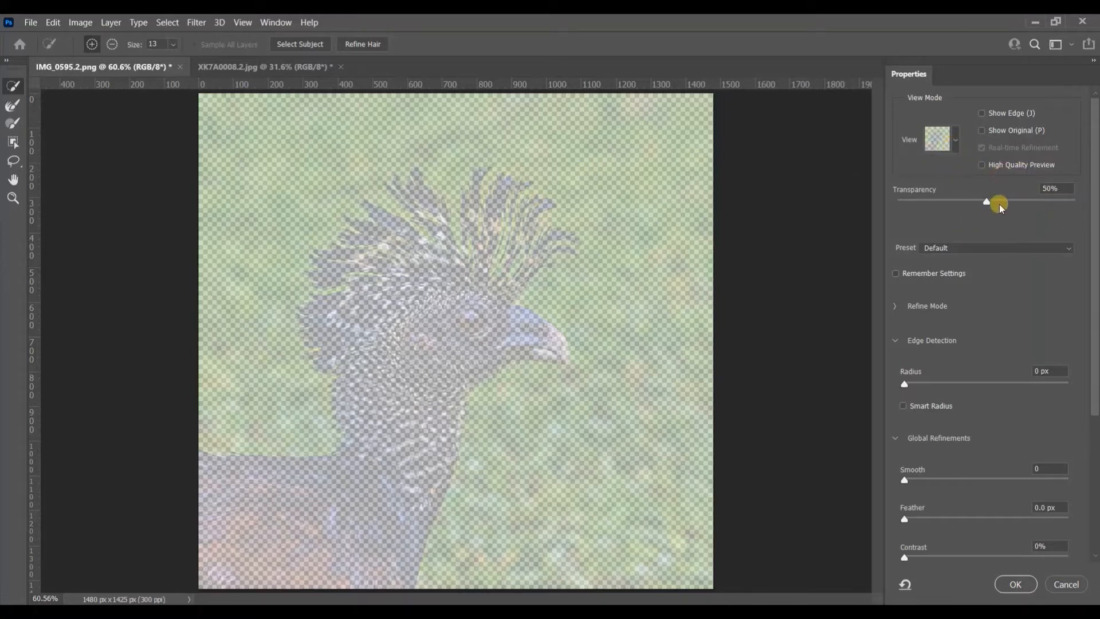
left_click(300, 45)
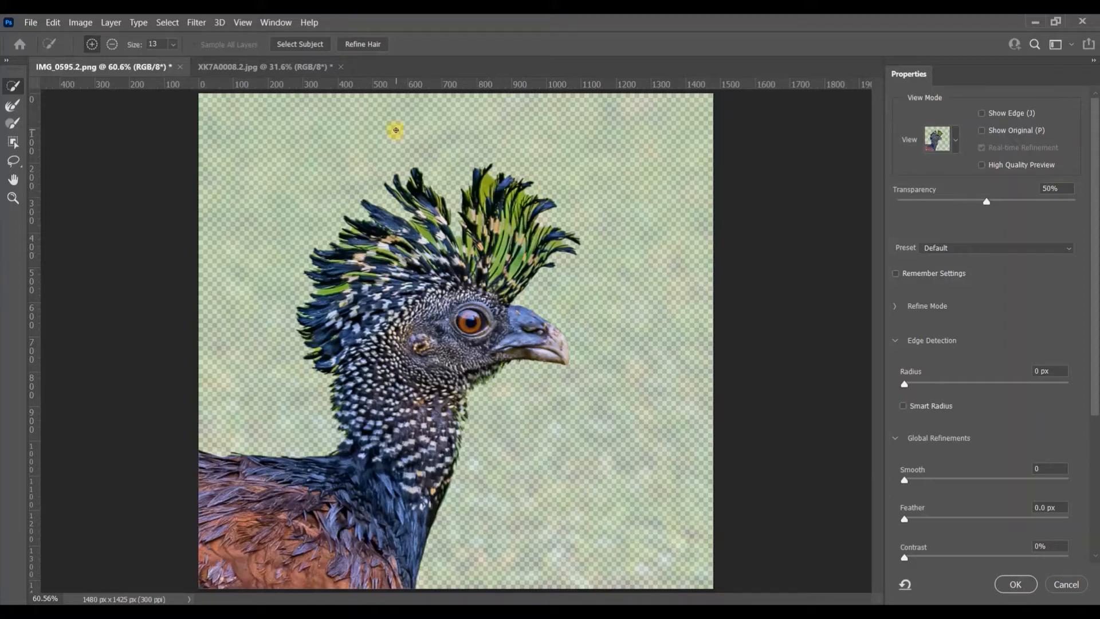
left_click(371, 46)
Paint over the crest feathers and neck edges with the Refine Edge Brush, accept the selection and invert it to the background.
left_click(13, 105)
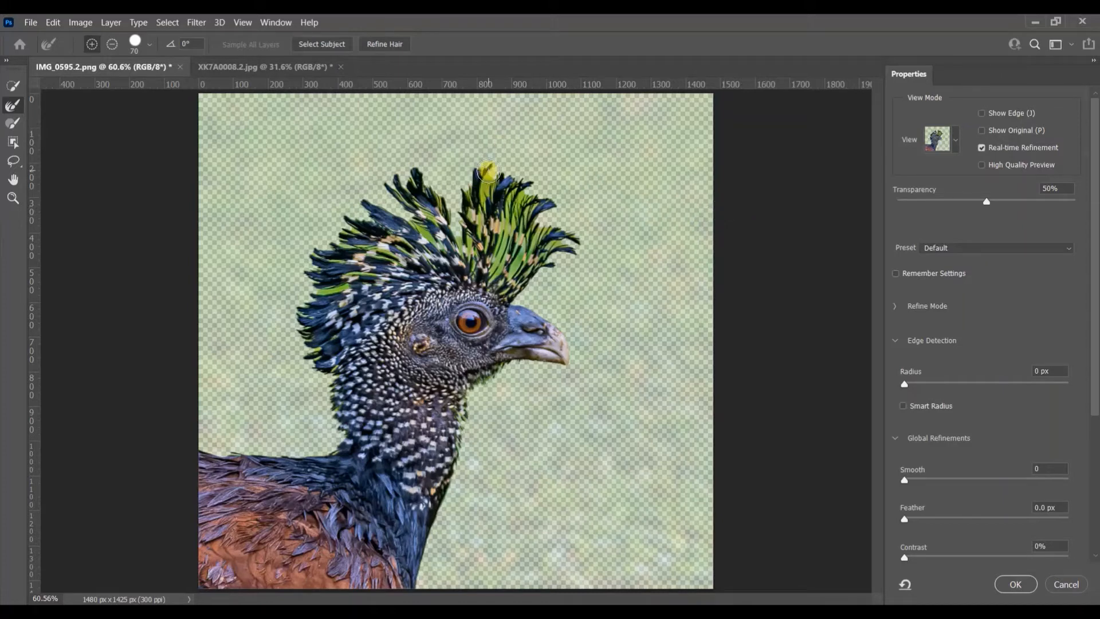
mouse_move(489, 170)
left_mouse_down()
mouse_move(487, 221)
mouse_move(527, 188)
mouse_move(489, 278)
mouse_move(527, 216)
mouse_move(525, 195)
mouse_move(507, 277)
mouse_move(526, 217)
mouse_move(523, 247)
mouse_move(542, 232)
mouse_move(526, 265)
mouse_move(576, 237)
mouse_move(515, 293)
mouse_move(523, 181)
mouse_move(527, 202)
mouse_move(505, 250)
mouse_move(460, 240)
mouse_move(468, 188)
mouse_move(470, 274)
mouse_move(487, 206)
mouse_move(481, 252)
mouse_move(396, 189)
mouse_move(447, 255)
mouse_move(414, 177)
mouse_move(446, 212)
mouse_move(340, 234)
mouse_move(414, 248)
mouse_move(408, 261)
mouse_move(302, 277)
mouse_move(323, 294)
mouse_move(354, 286)
mouse_move(348, 269)
mouse_move(364, 264)
mouse_move(317, 247)
mouse_move(405, 248)
mouse_move(319, 297)
mouse_move(298, 339)
mouse_move(326, 449)
left_mouse_up()
mouse_move(450, 382)
left_mouse_down()
mouse_move(534, 378)
mouse_move(517, 368)
mouse_move(480, 393)
mouse_move(464, 411)
mouse_move(465, 459)
left_mouse_up()
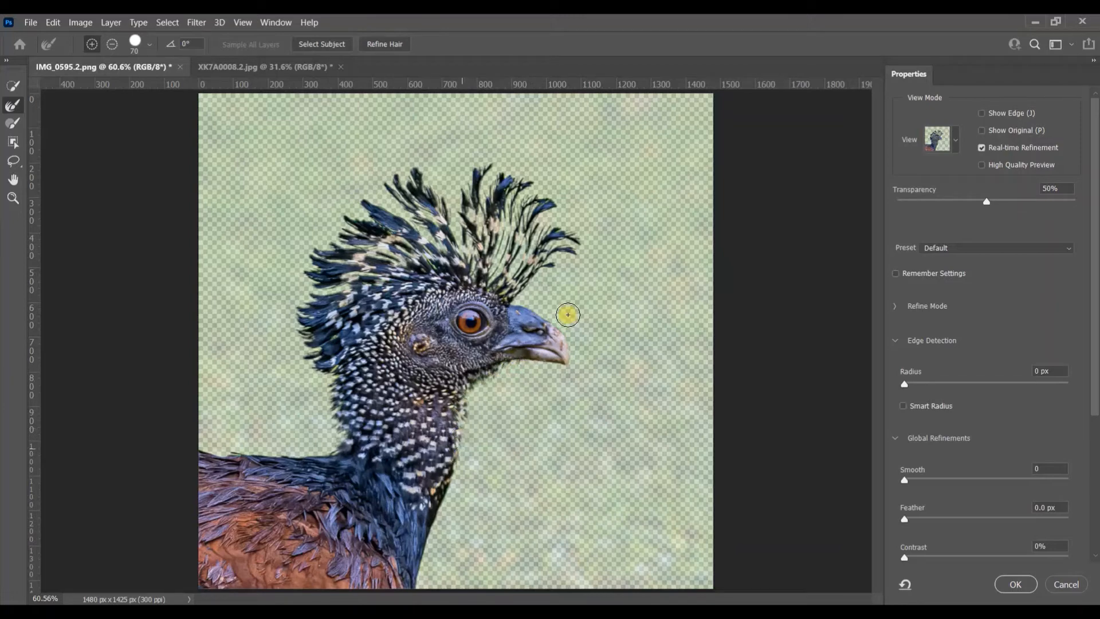
mouse_move(488, 288)
left_mouse_down()
mouse_move(336, 244)
mouse_move(386, 250)
mouse_move(328, 275)
mouse_move(331, 287)
mouse_move(387, 276)
left_mouse_up()
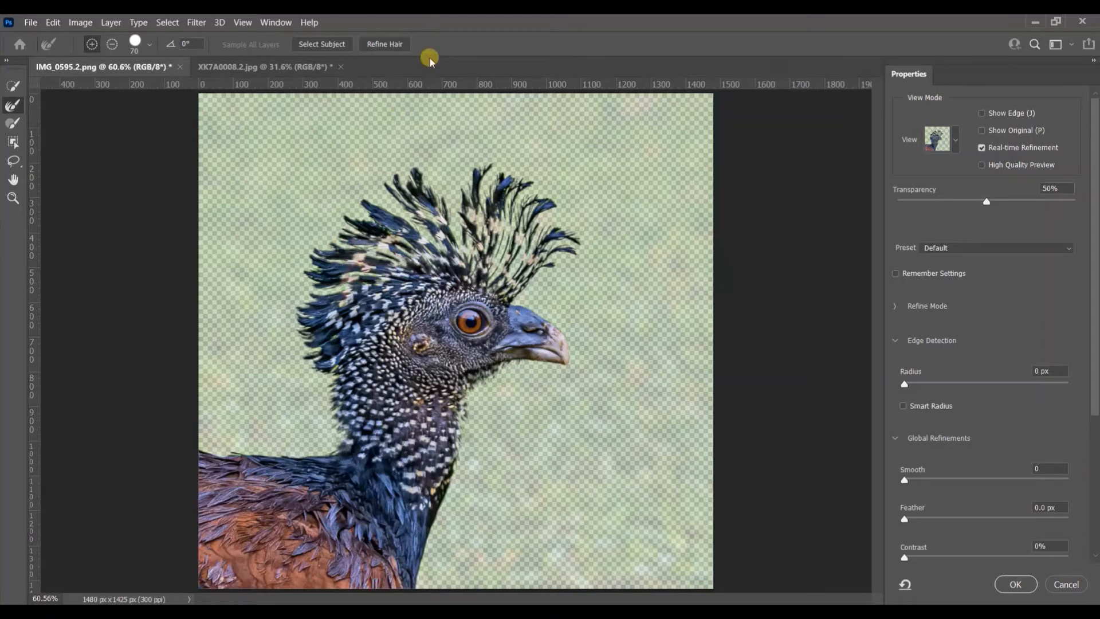
left_click(1016, 584)
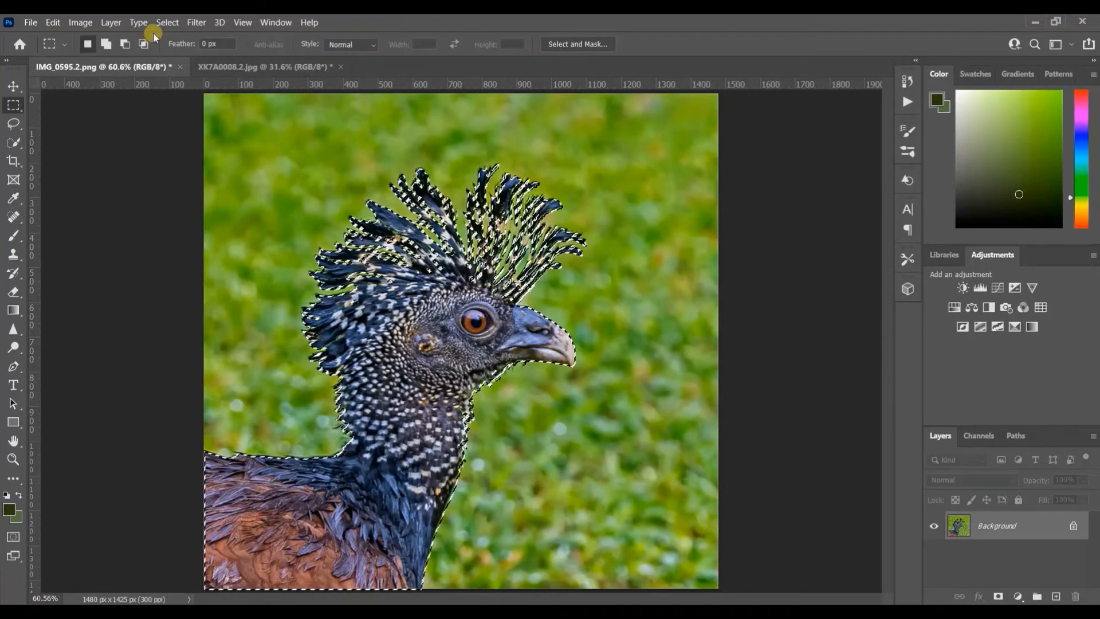
left_click(167, 23)
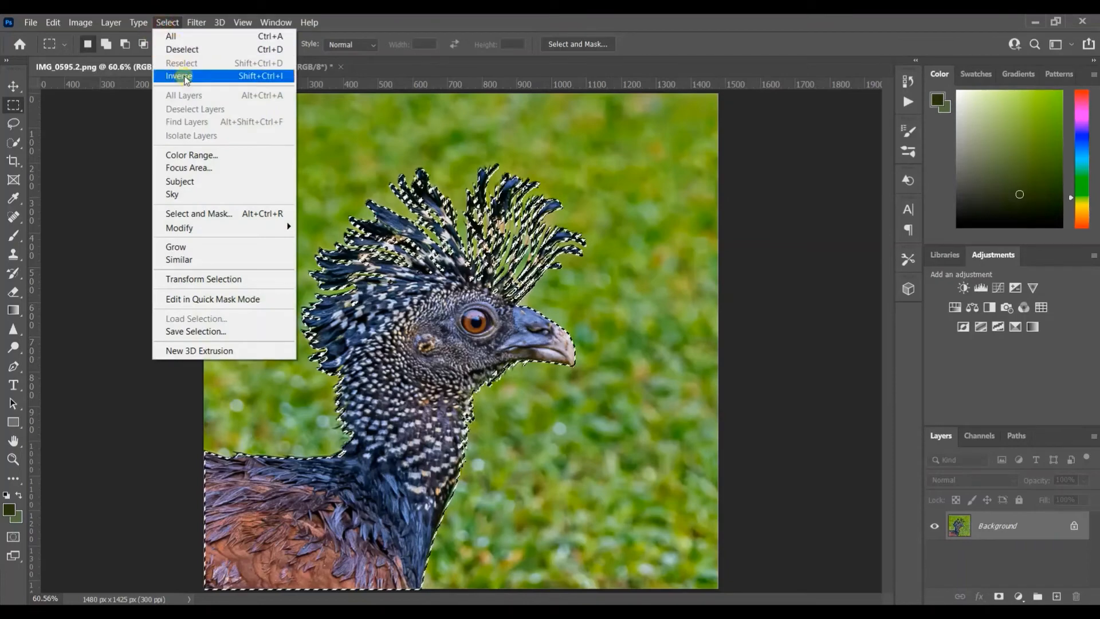
left_click(185, 76)
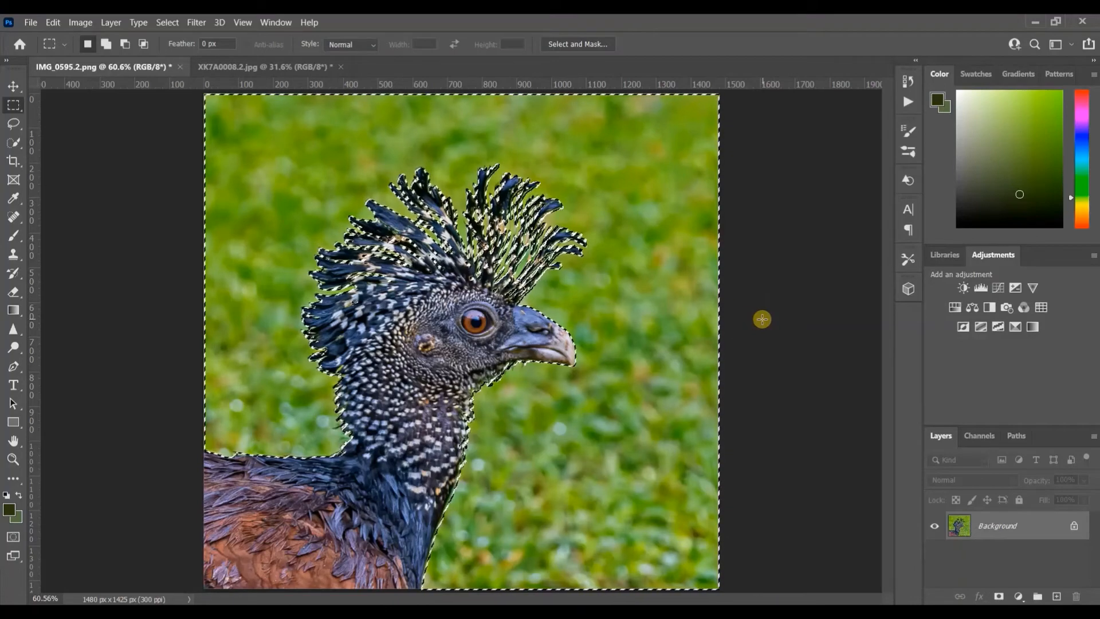
Start a Gaussian Blur on the selected background, lower the radius to 0.1 pixels and frame the bird's head in the preview at 25%.
left_click(201, 24)
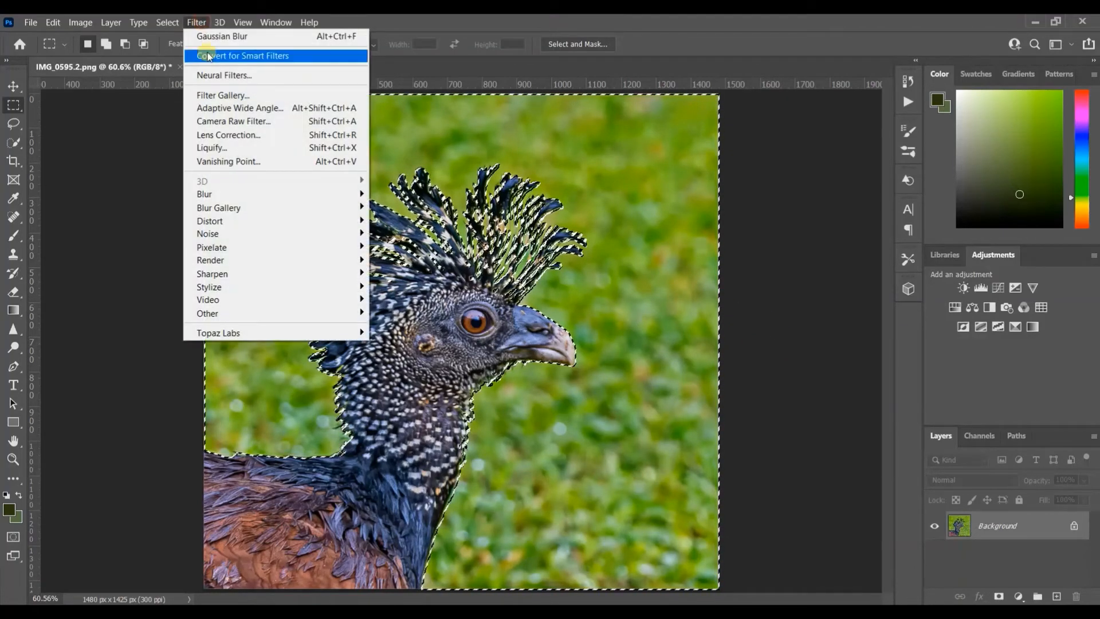
mouse_move(238, 227)
mouse_move(309, 194)
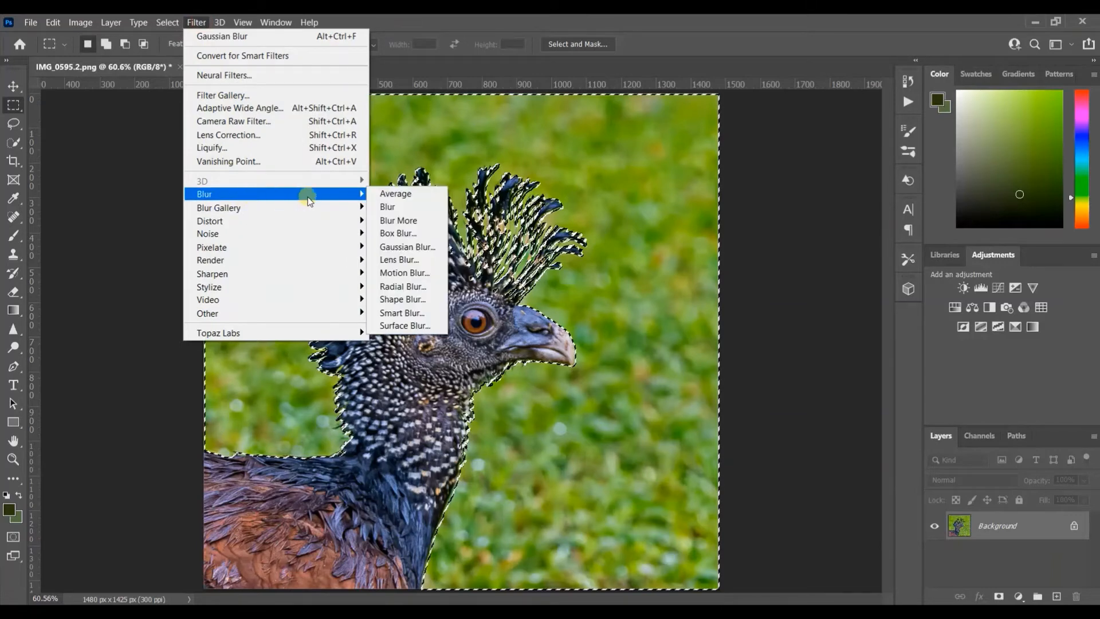
left_click(406, 247)
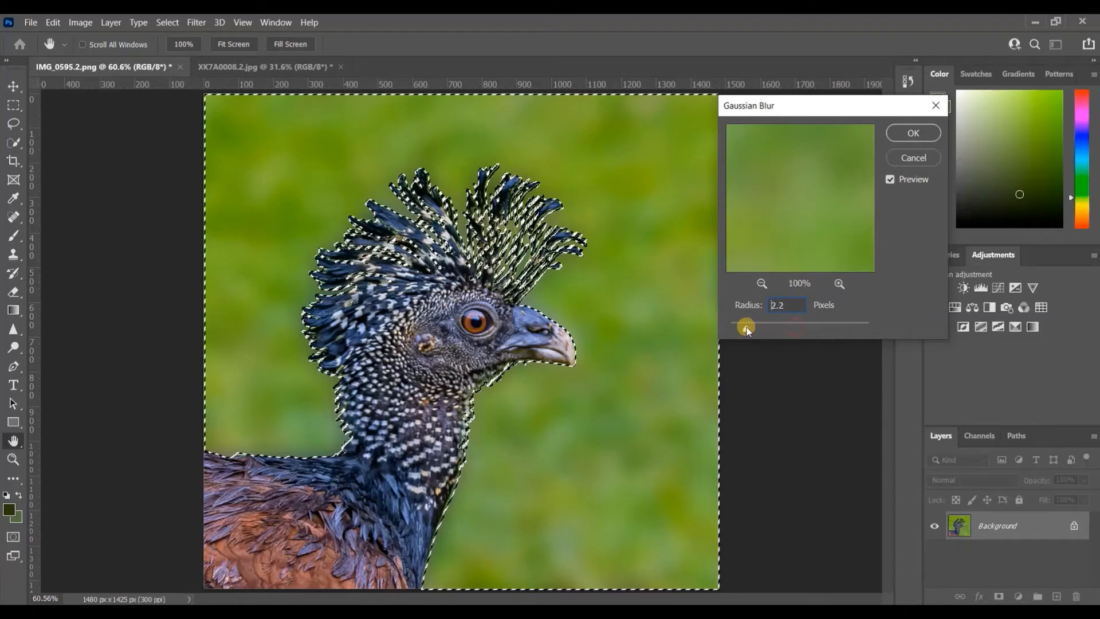
left_click_drag(747, 328, 729, 330)
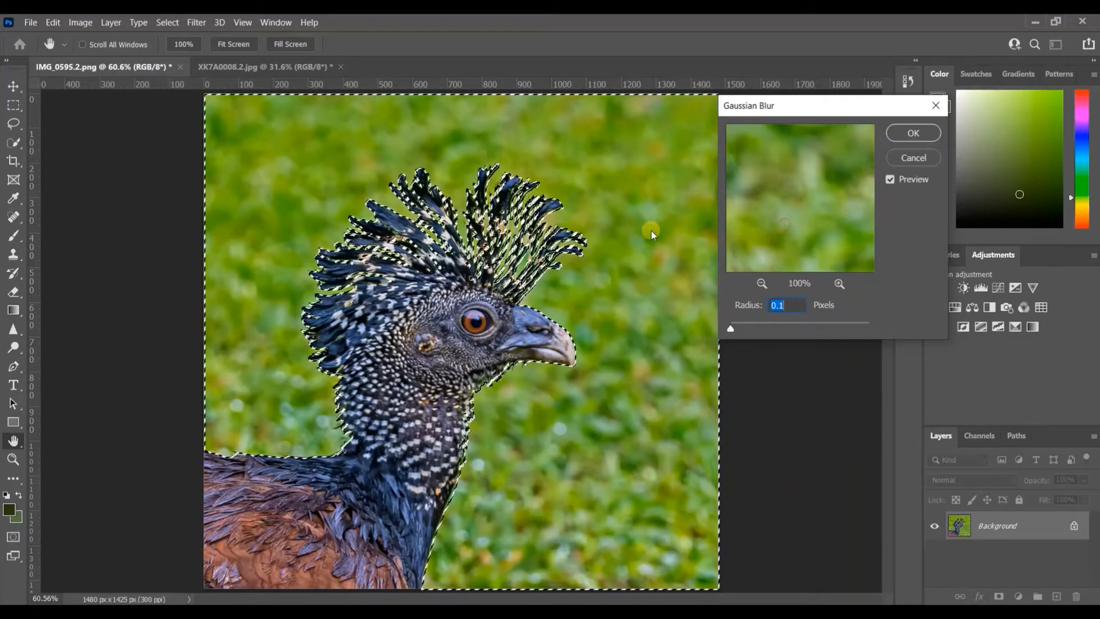
left_click(620, 233)
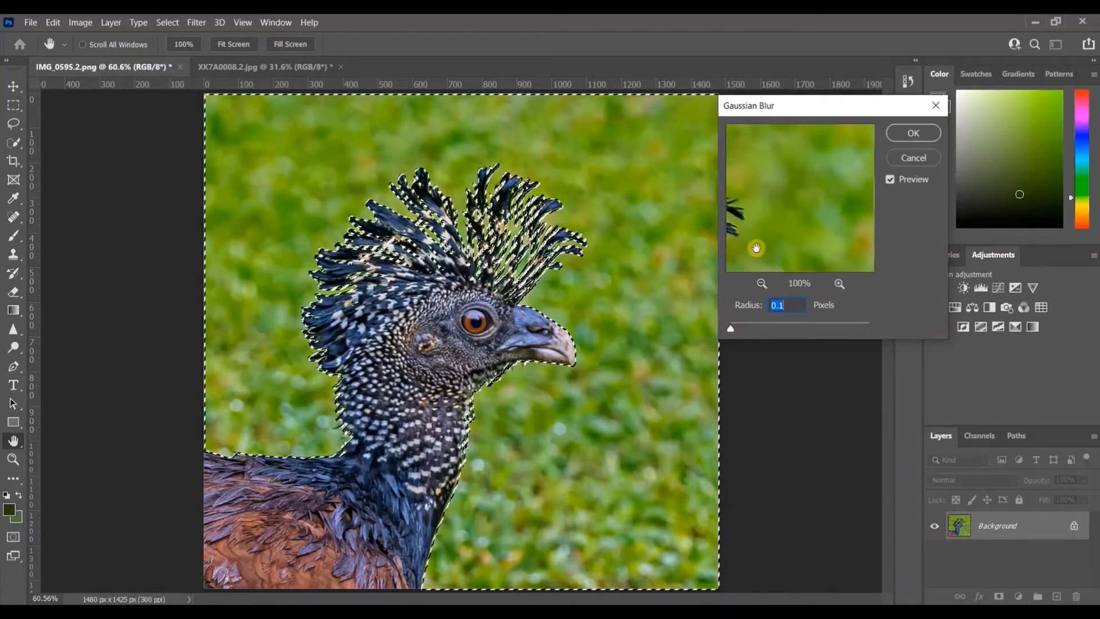
left_click_drag(757, 245, 821, 233)
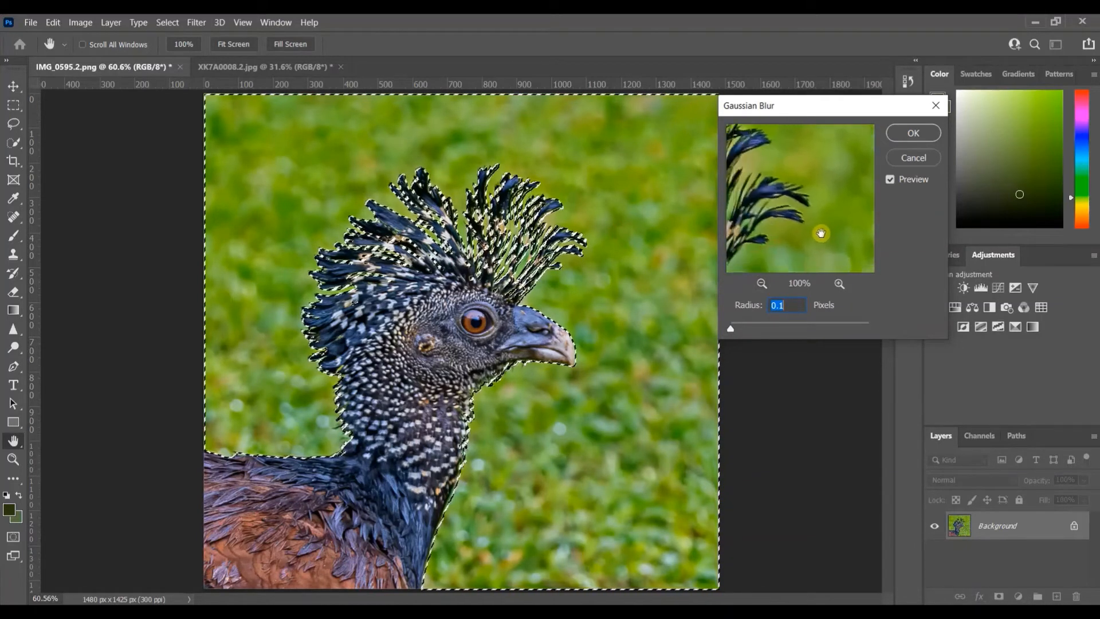
left_click(762, 284)
left_click(762, 284)
left_click_drag(766, 254, 782, 231)
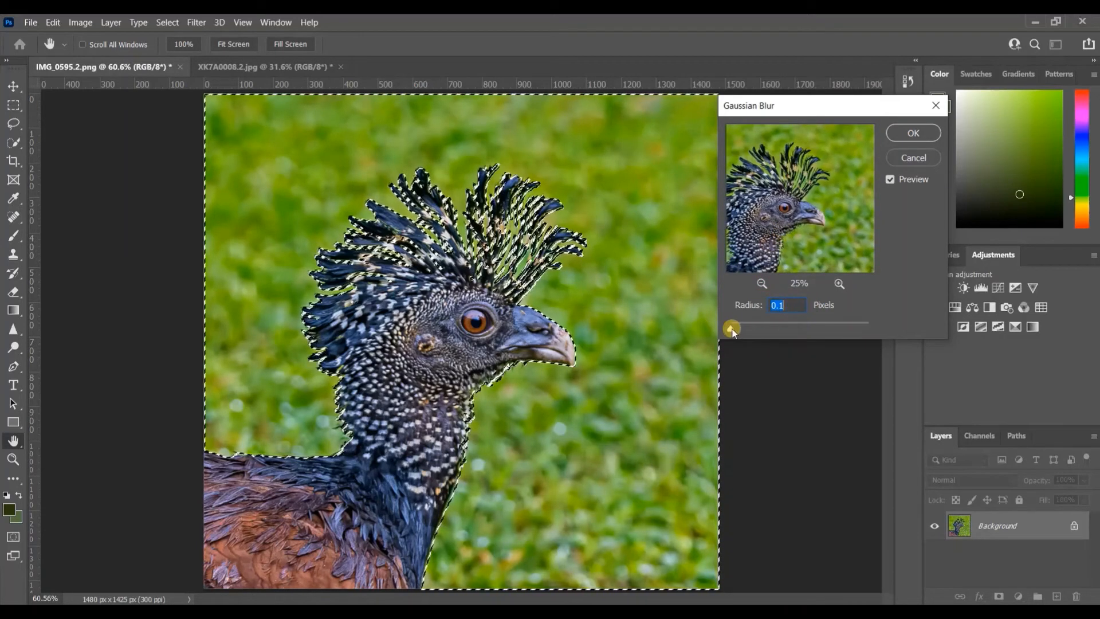
Apply the Gaussian Blur to the background with a radius of 9.4 pixels and deselect.
left_click_drag(730, 328, 778, 325)
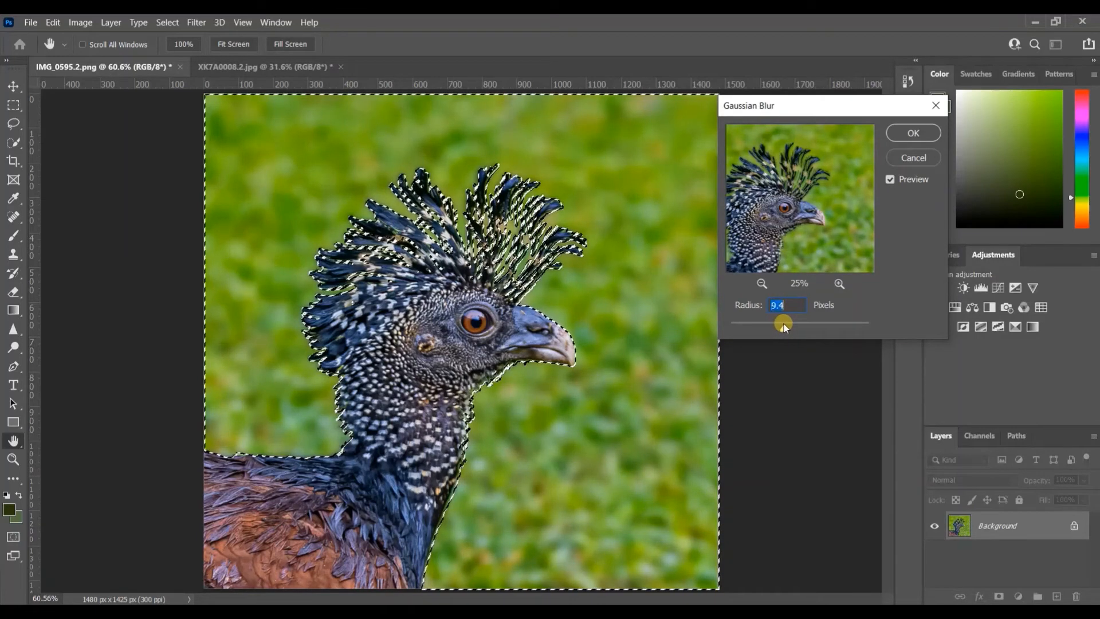
left_click(916, 135)
key("m")
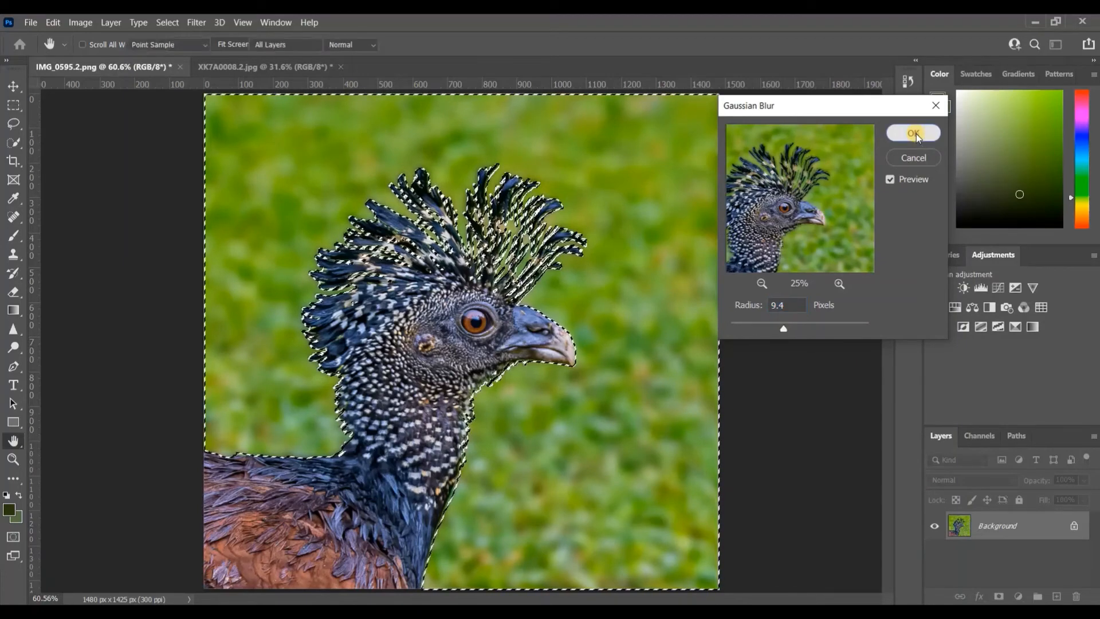
left_click(179, 21)
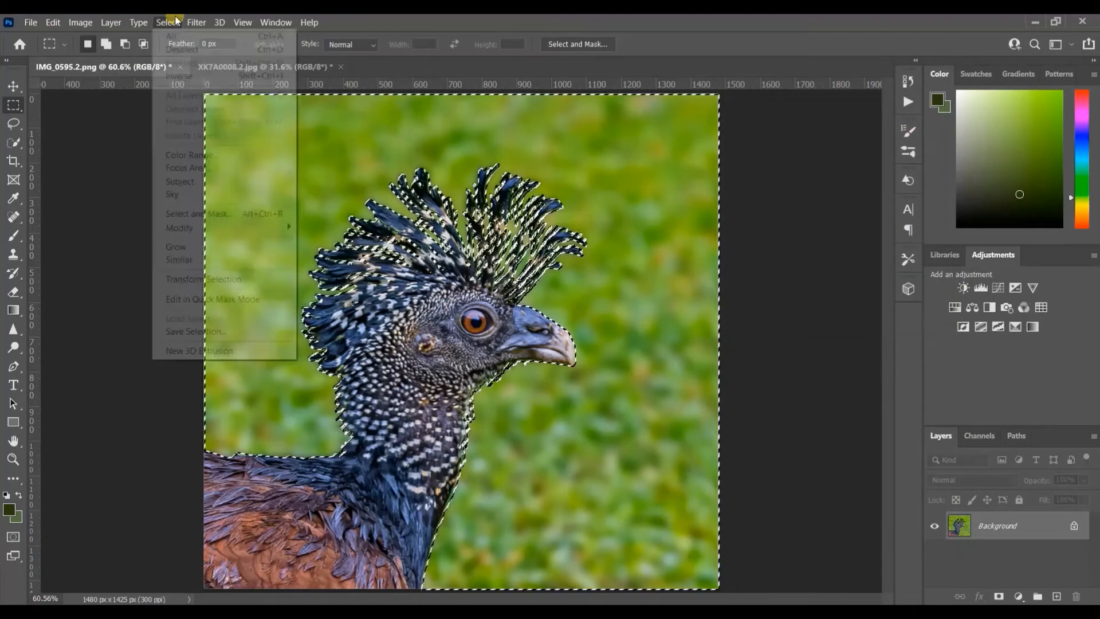
left_click(183, 50)
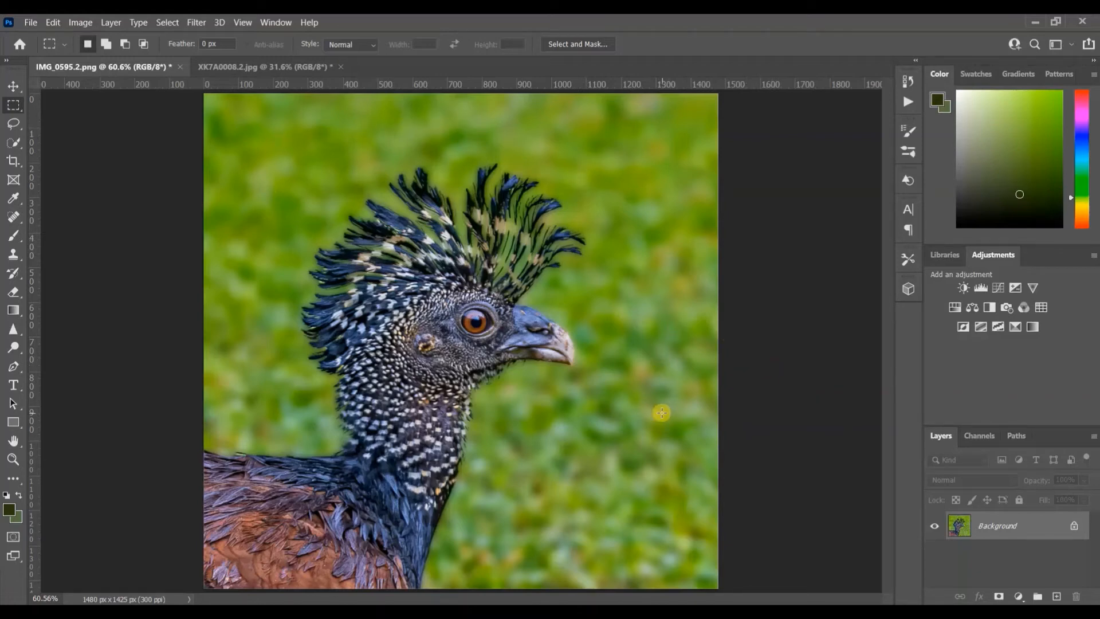
Switch to the XK7A0008.2.jpg image and select its bird as the subject in Select and Mask.
left_click(285, 68)
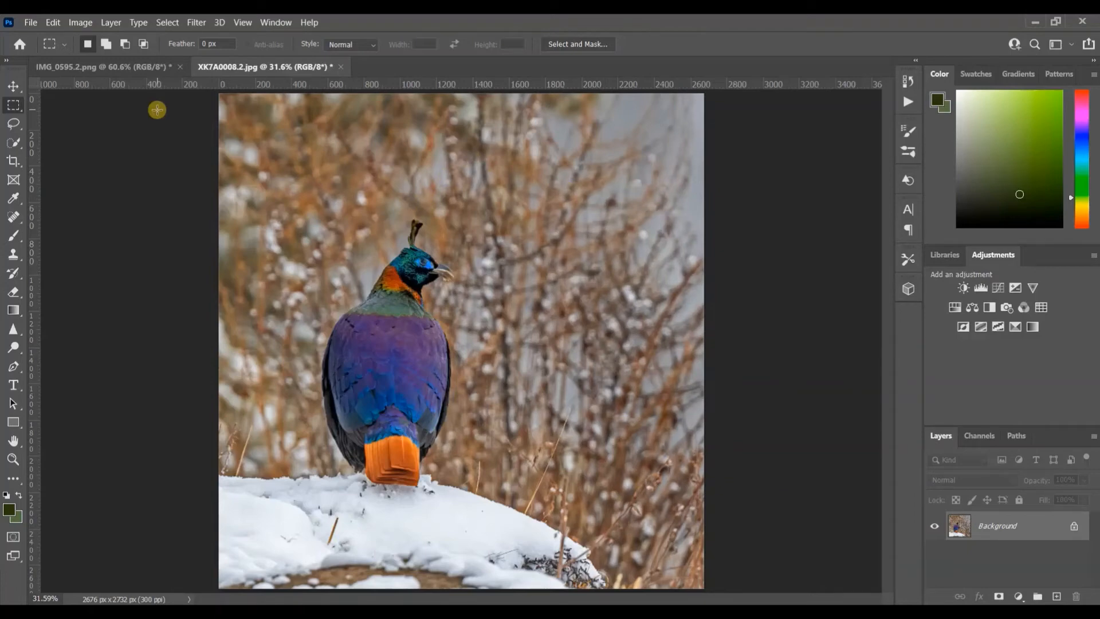
left_click(167, 22)
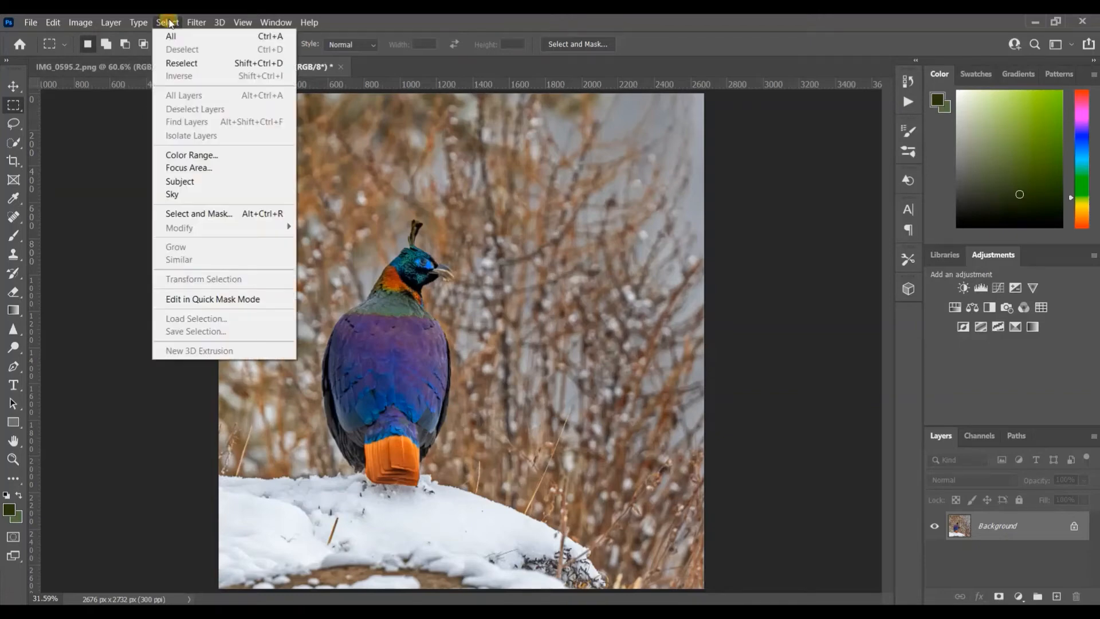
left_click(211, 214)
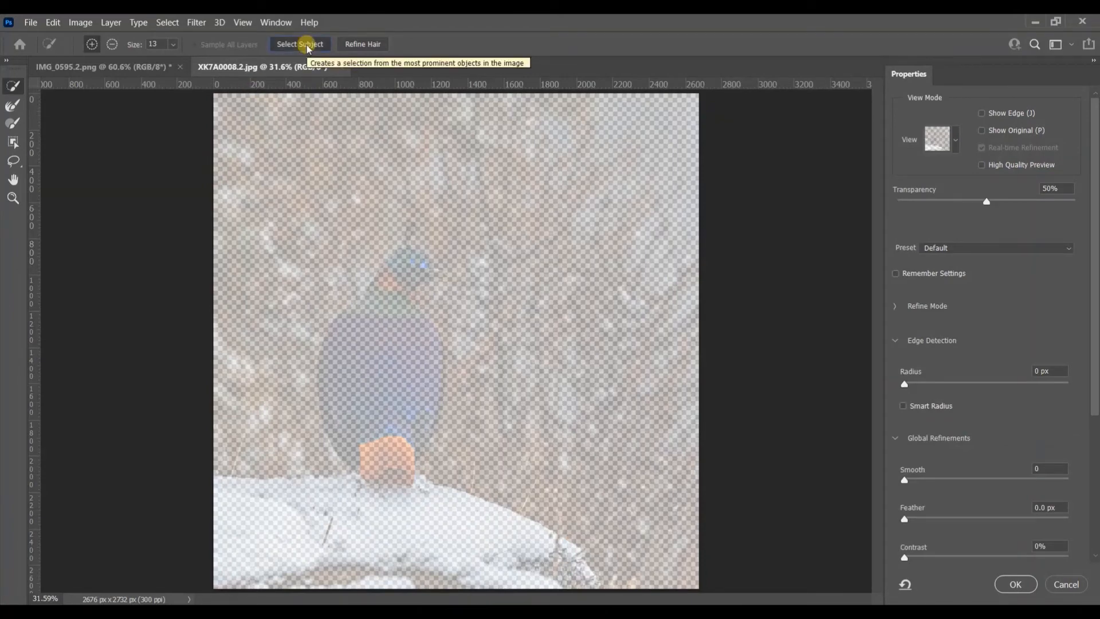
left_click(307, 46)
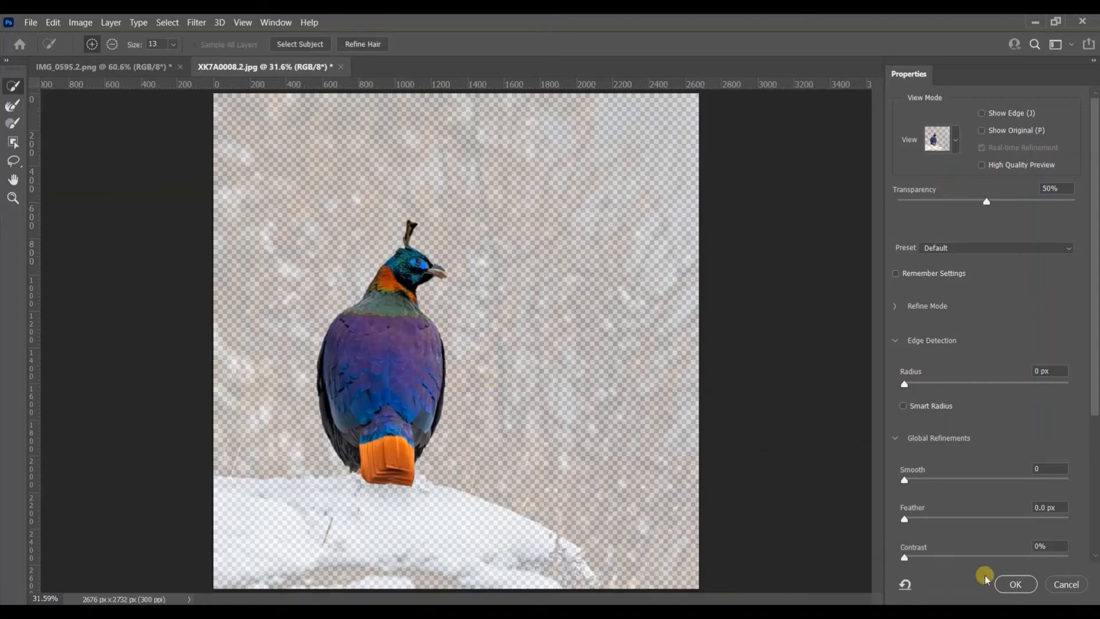
left_click(1012, 583)
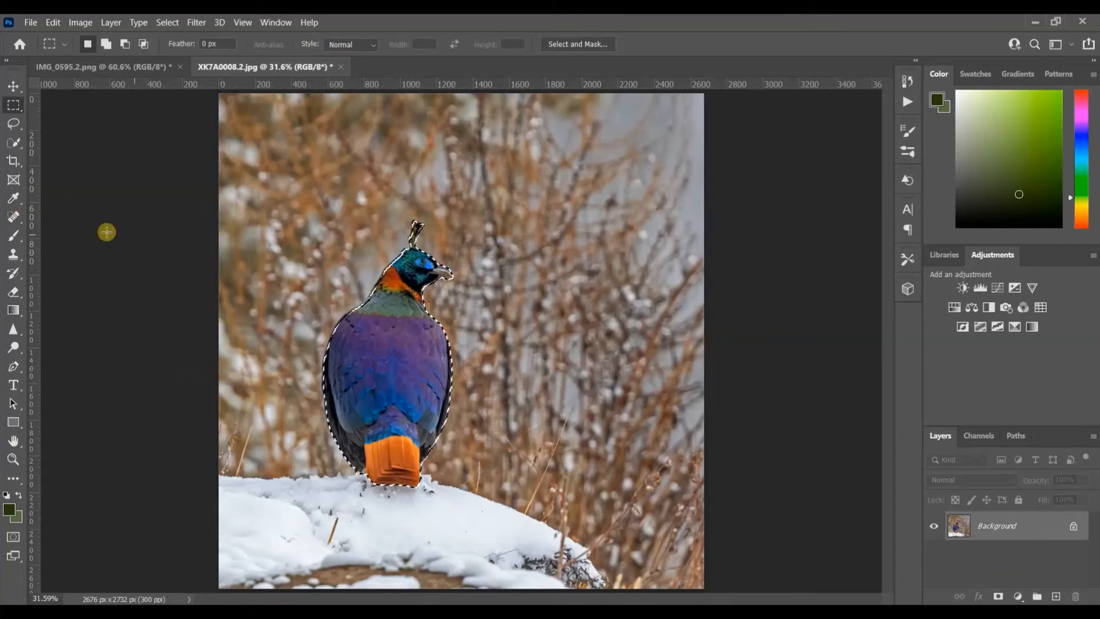
Add the snow-covered rock beneath the bird to the selection with the Quick Selection tool at brush size 20.
left_click(15, 144)
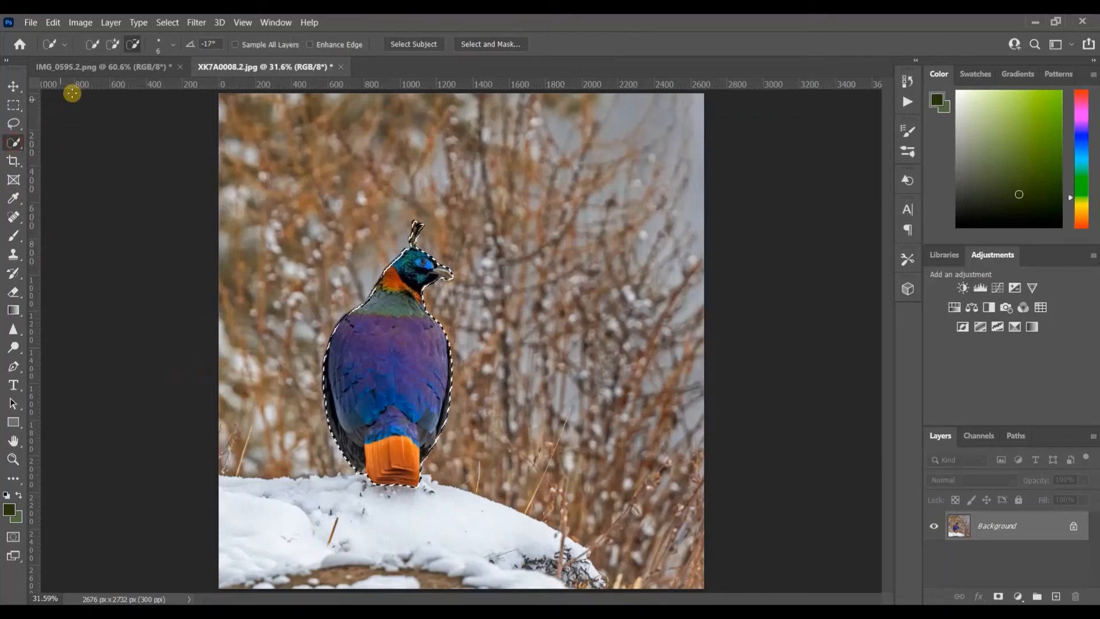
left_click(113, 43)
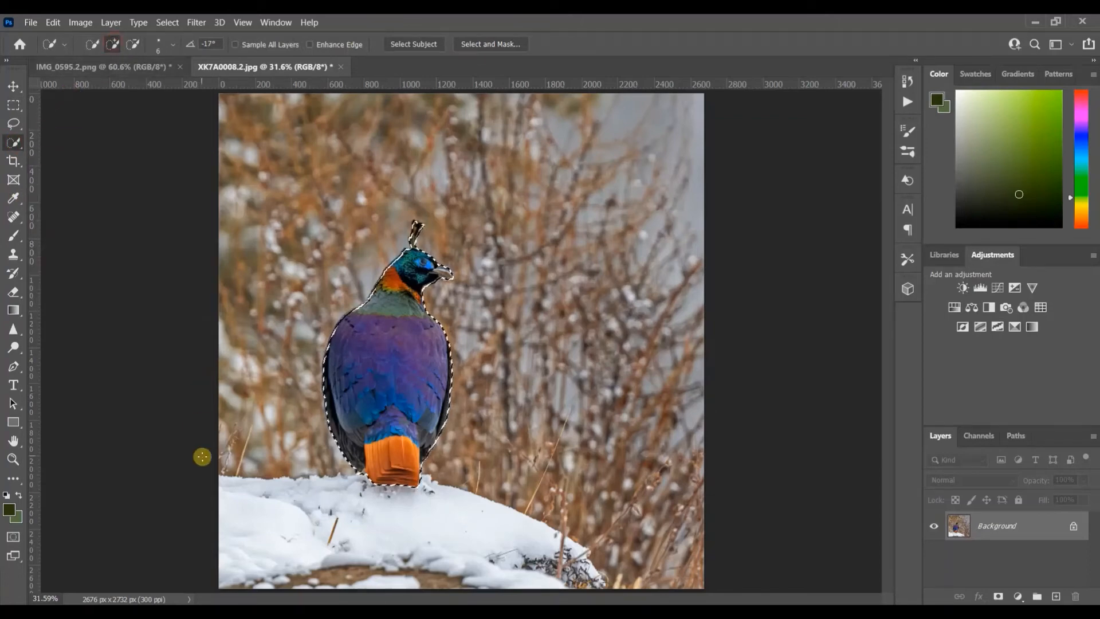
key("bracketright")
key("bracketright")
key("bracketright")
key("bracketright")
key("bracketright")
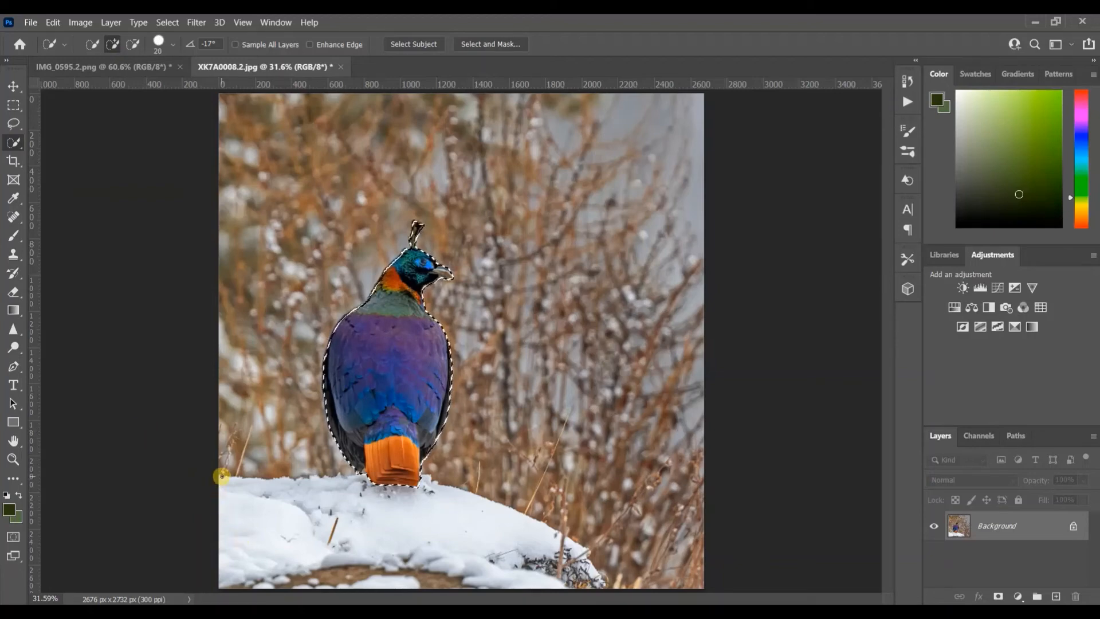
mouse_move(219, 479)
left_mouse_down()
mouse_move(220, 592)
mouse_move(266, 490)
mouse_move(301, 487)
mouse_move(429, 499)
mouse_move(524, 584)
left_mouse_up()
mouse_move(574, 547)
left_mouse_down()
mouse_move(603, 585)
mouse_move(352, 580)
mouse_move(430, 585)
left_mouse_up()
left_click(405, 251)
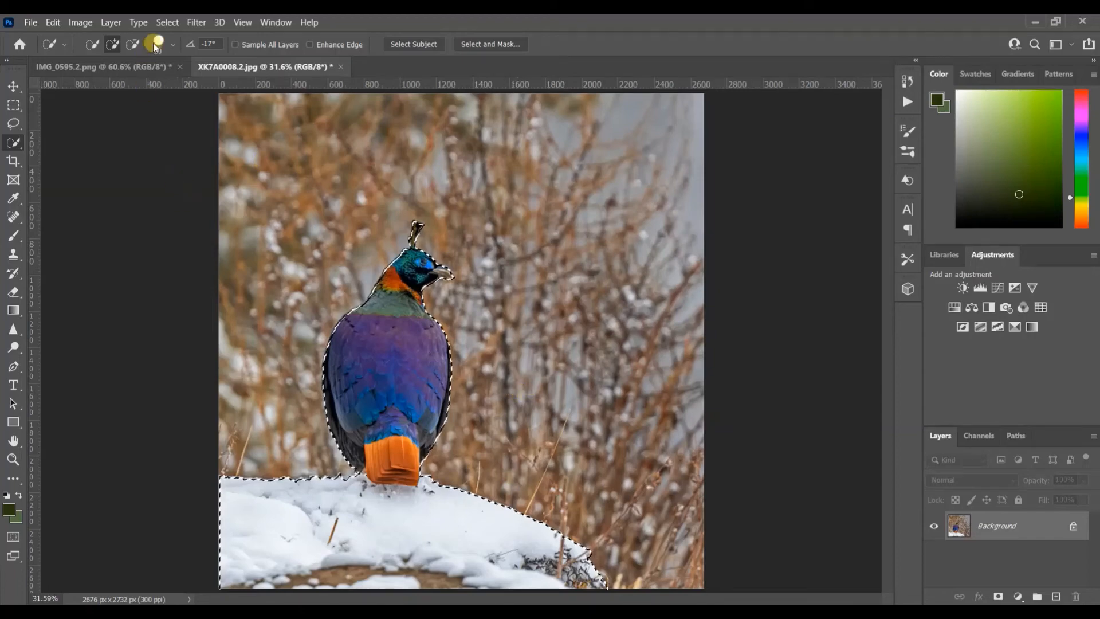
Invert the selection to cover the background and start a Gaussian Blur with the radius lowered to 0.3 pixels.
left_click(172, 22)
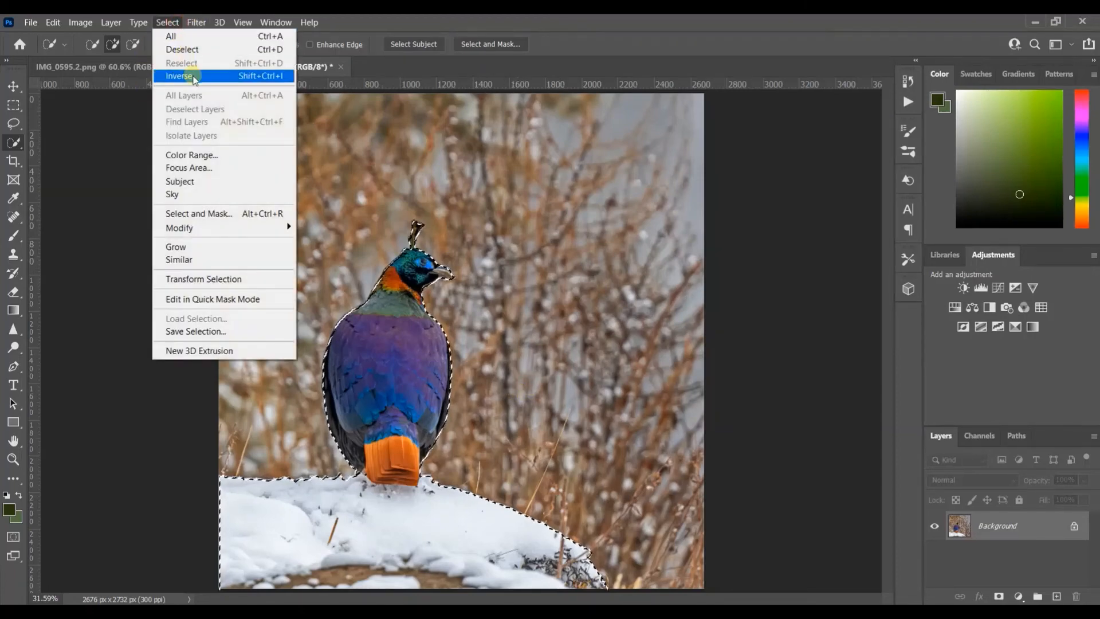
left_click(189, 76)
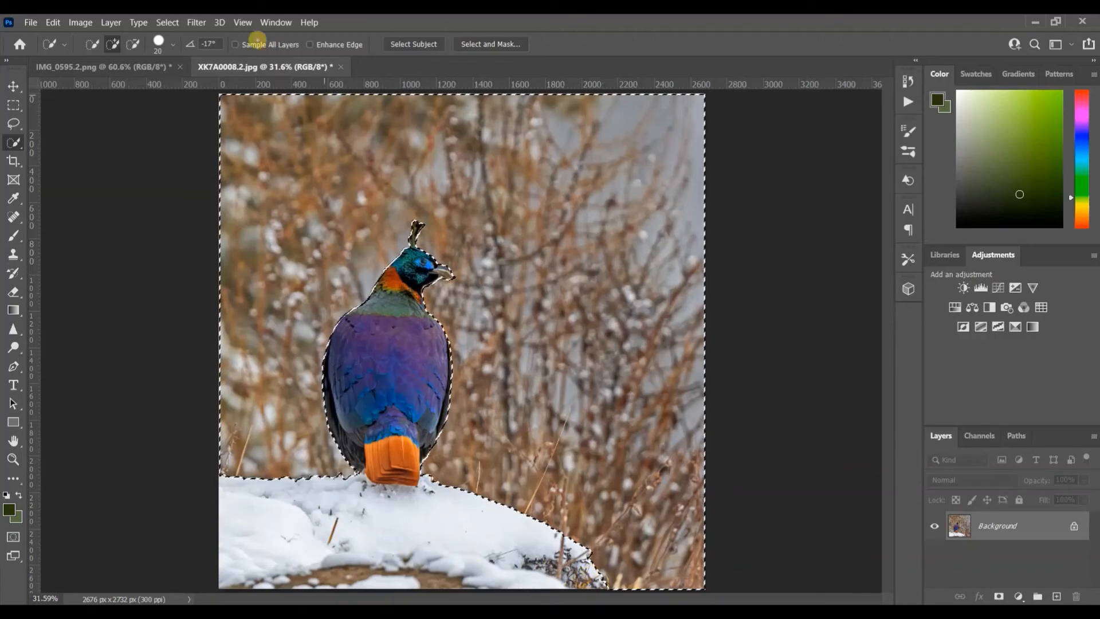
left_click(196, 23)
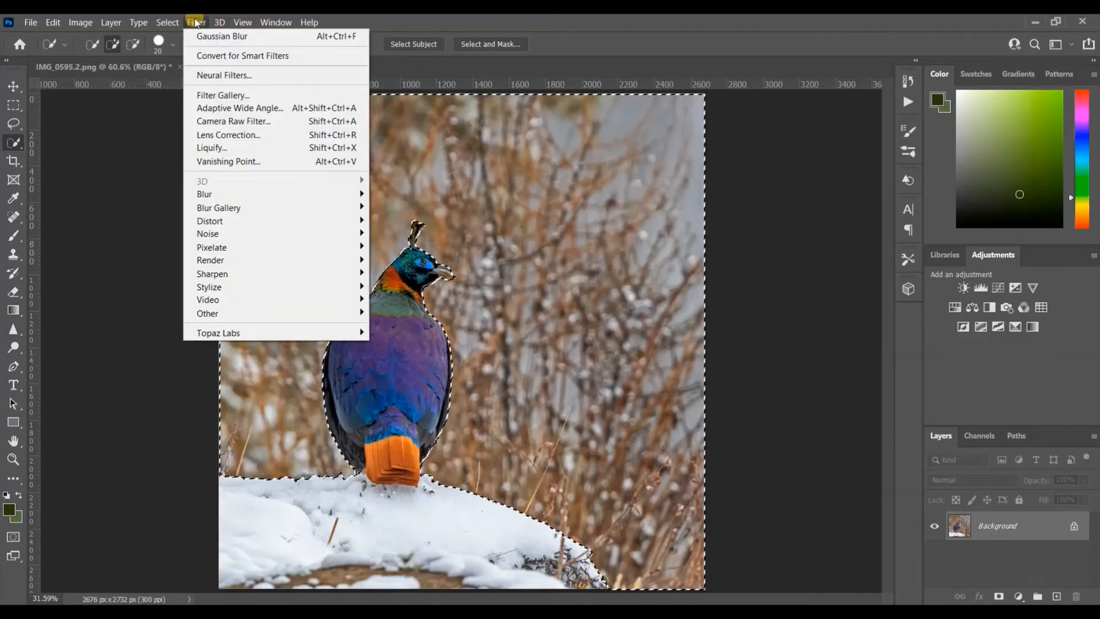
mouse_move(274, 196)
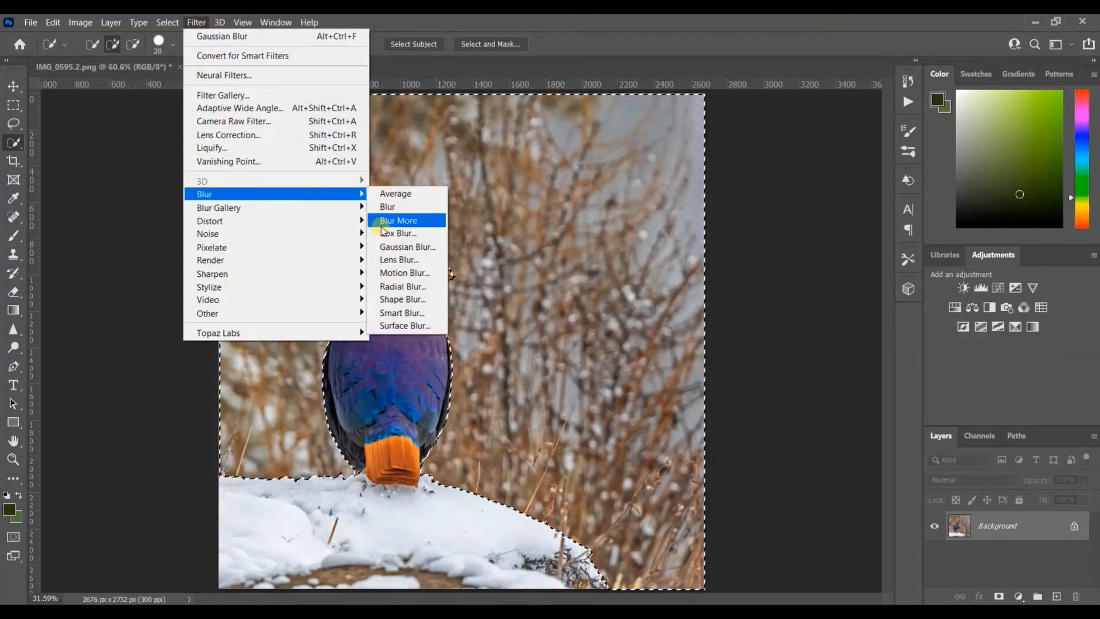
left_click(402, 248)
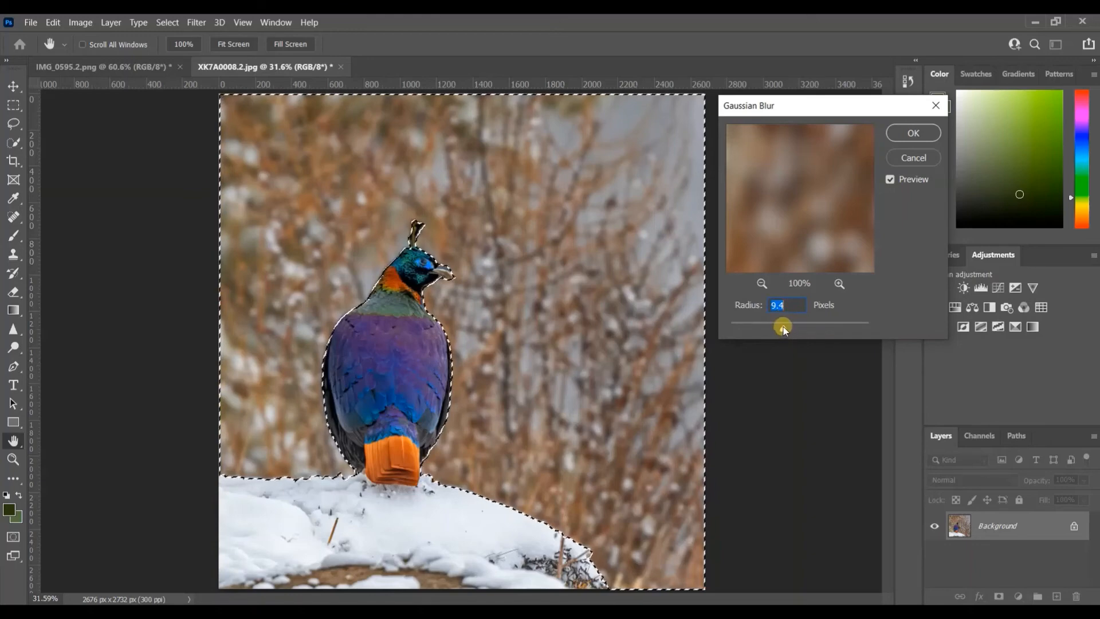
left_click_drag(782, 327, 732, 326)
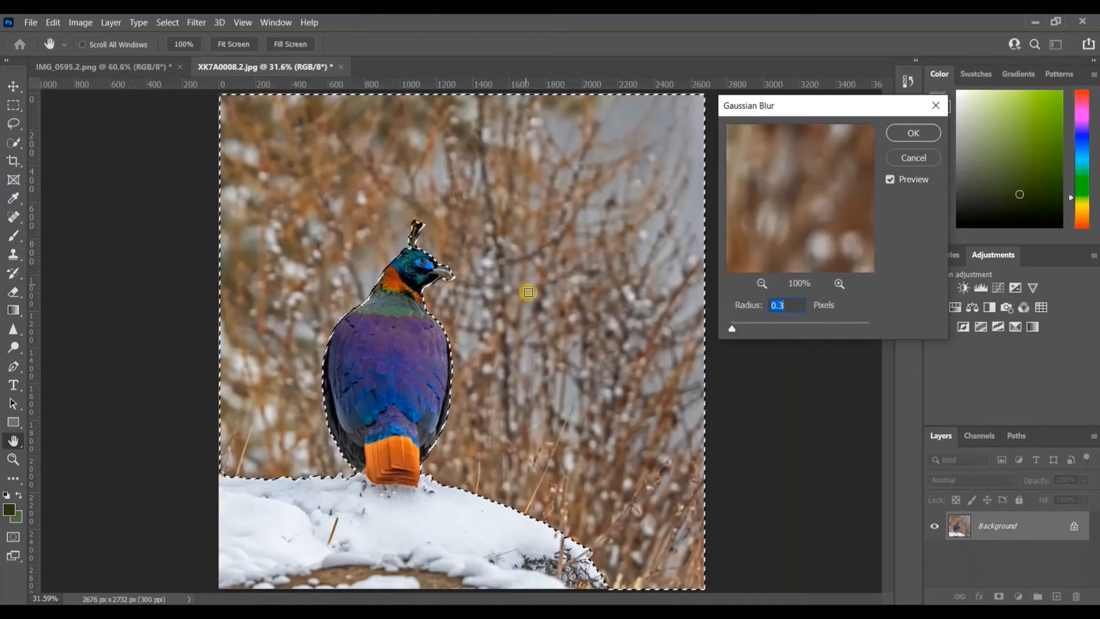
Frame the whole bird in the blur preview at 13% and apply the Gaussian Blur with a radius of 16.6 pixels.
left_click(558, 307)
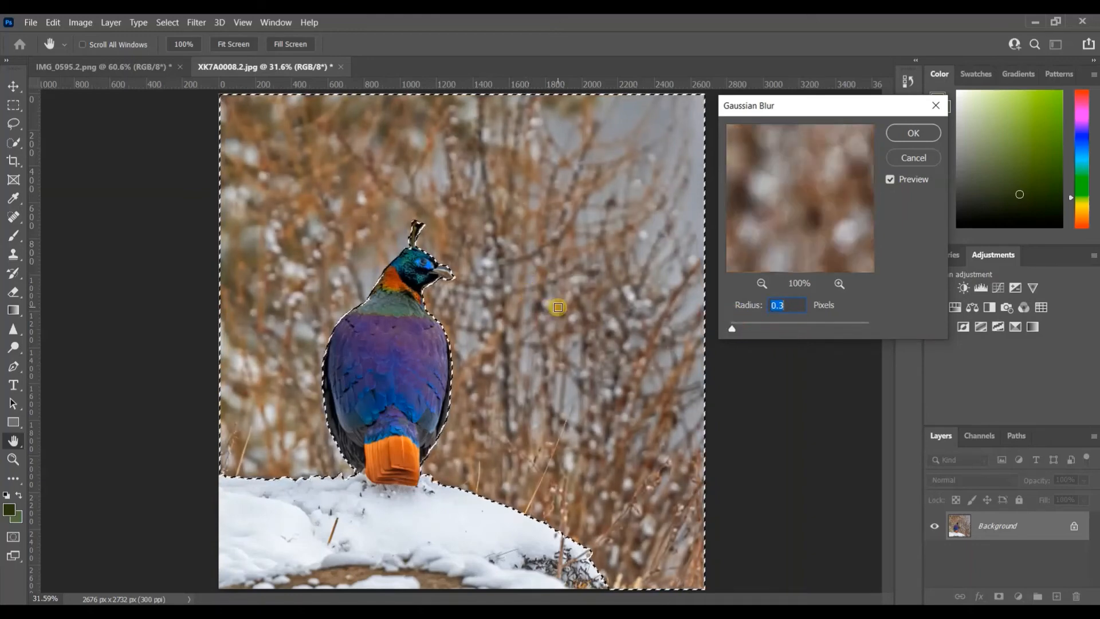
left_click(758, 282)
left_click(758, 283)
left_click(758, 283)
left_click(758, 283)
left_click(757, 282)
left_click(757, 282)
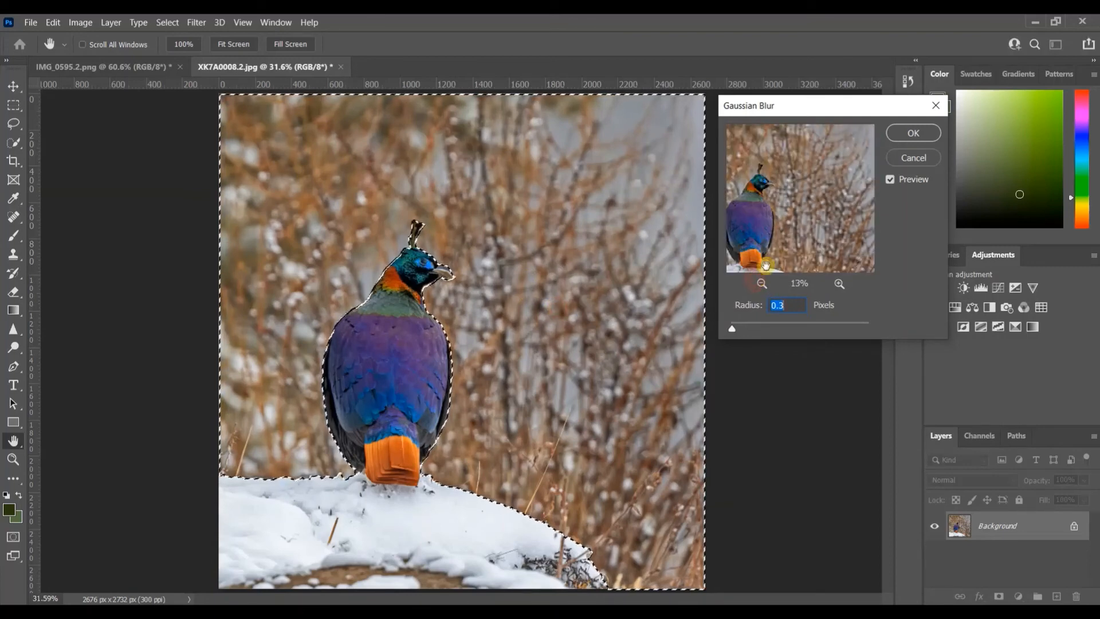
left_click_drag(761, 213, 769, 216)
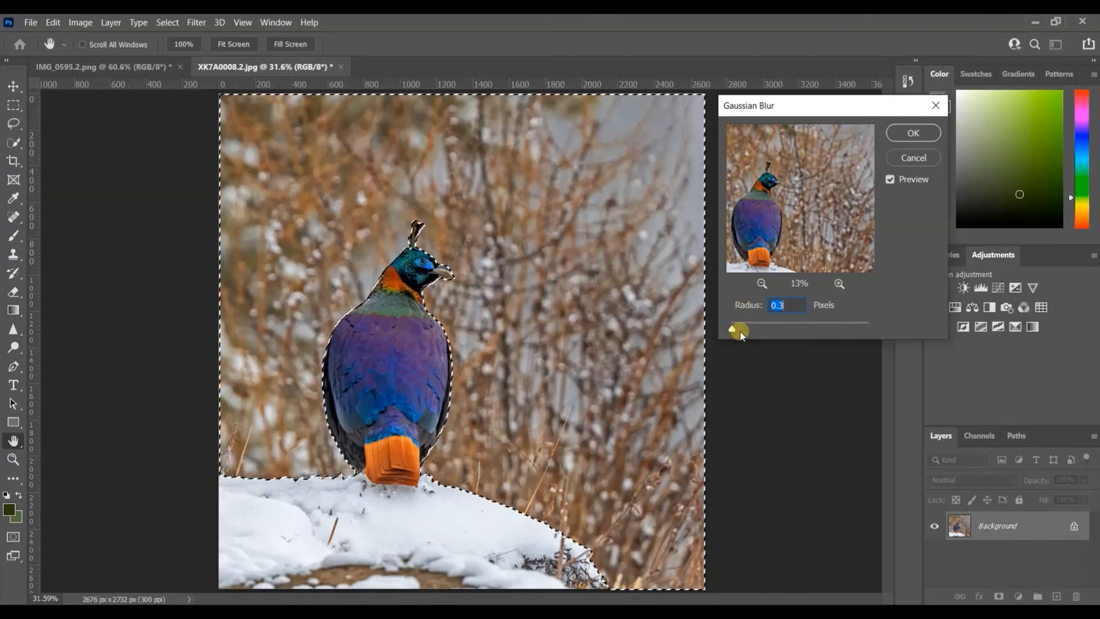
left_click_drag(734, 332, 800, 330)
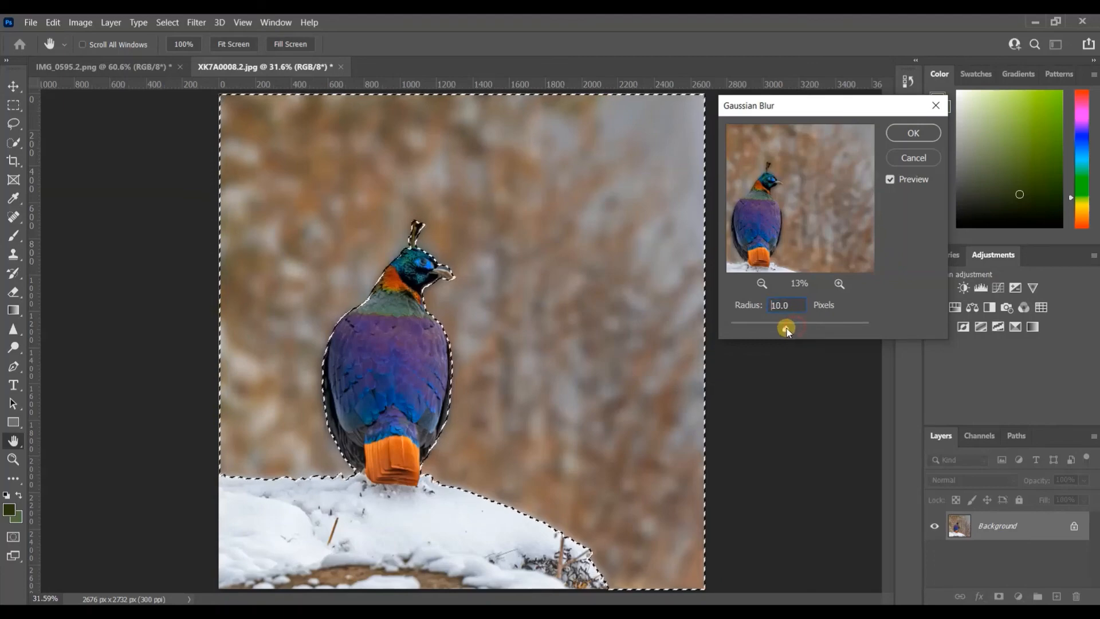
left_click_drag(787, 331, 773, 335)
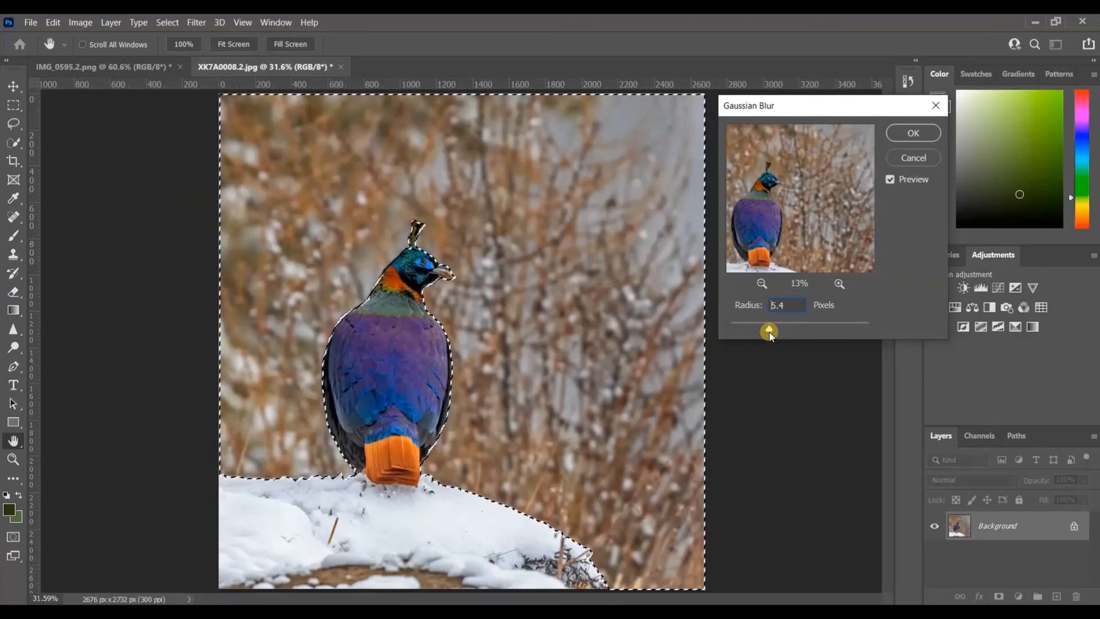
left_click_drag(770, 335, 791, 330)
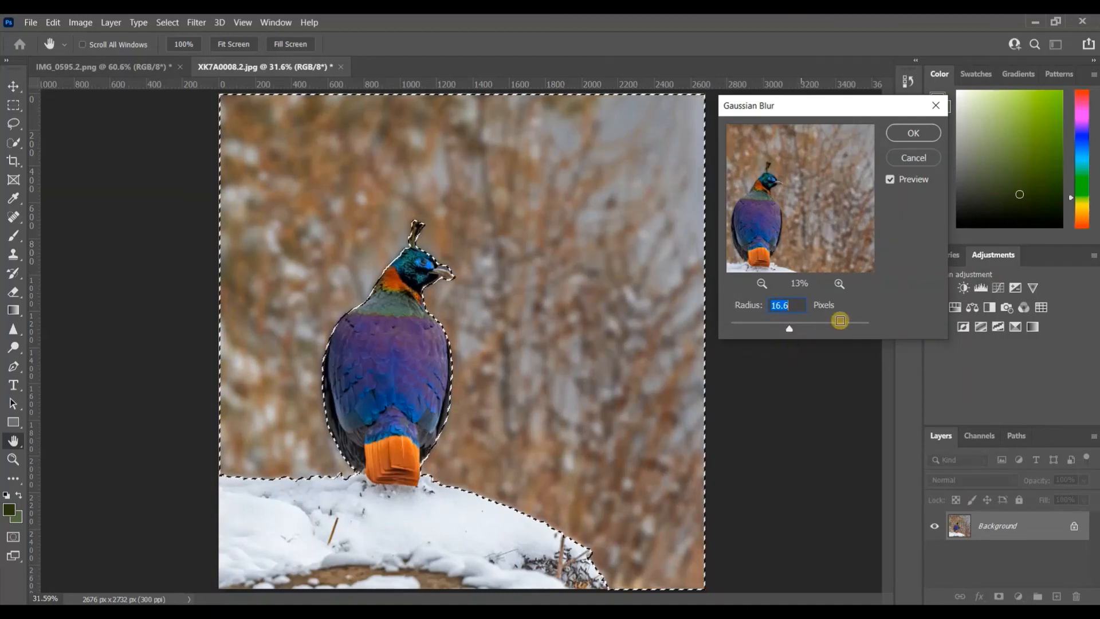
left_click(912, 133)
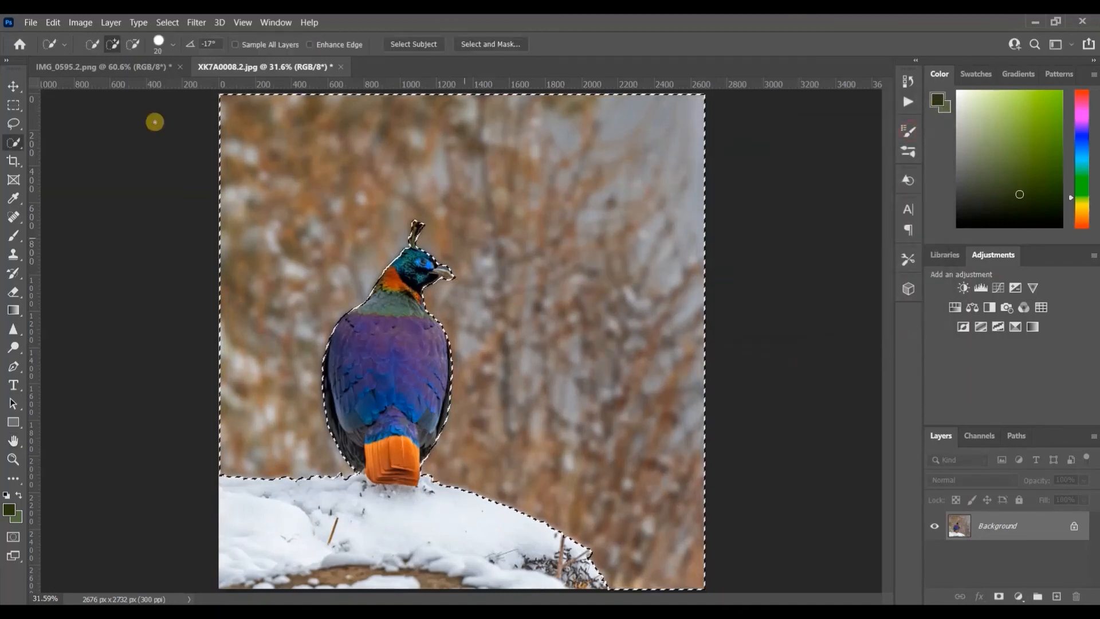
Invert the selection back to the bird and snowy rock, and deselect it.
left_click(169, 21)
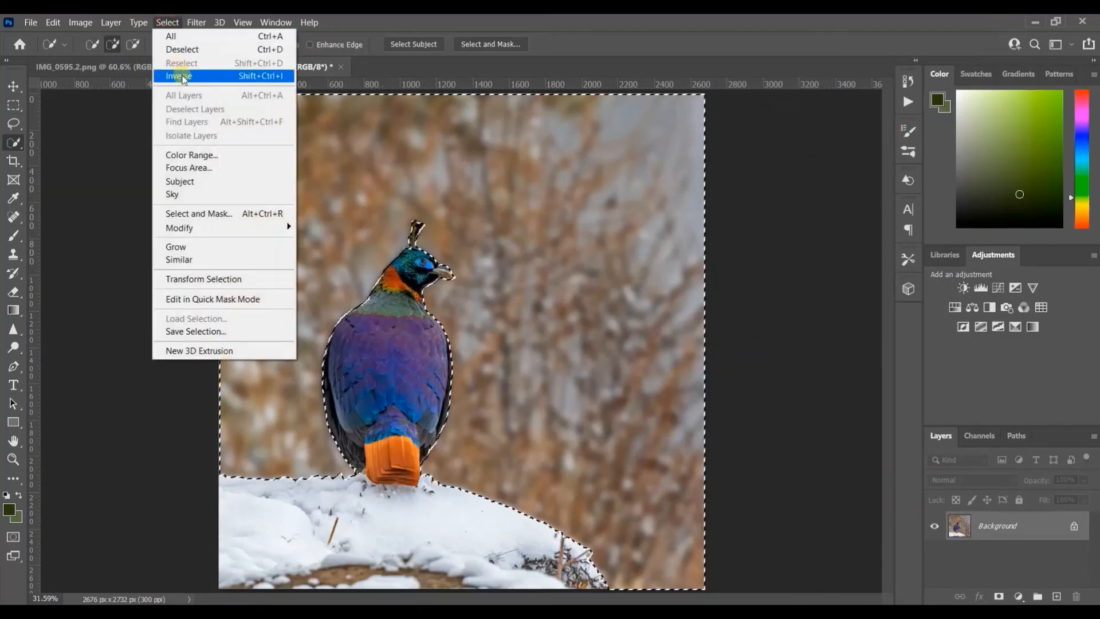
left_click(179, 76)
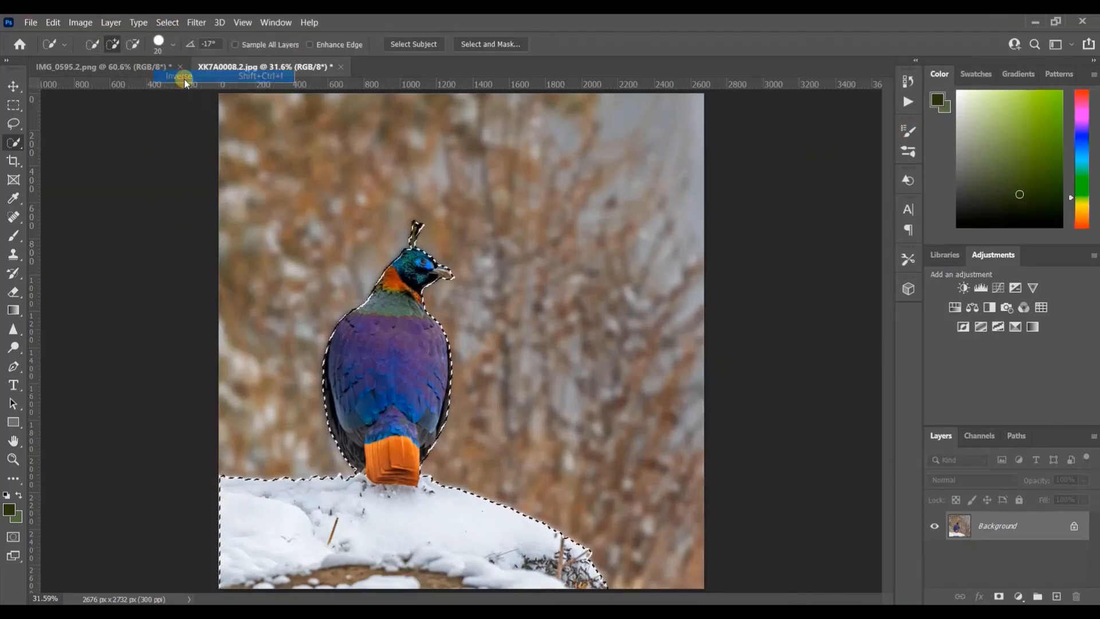
left_click(172, 23)
left_click(182, 49)
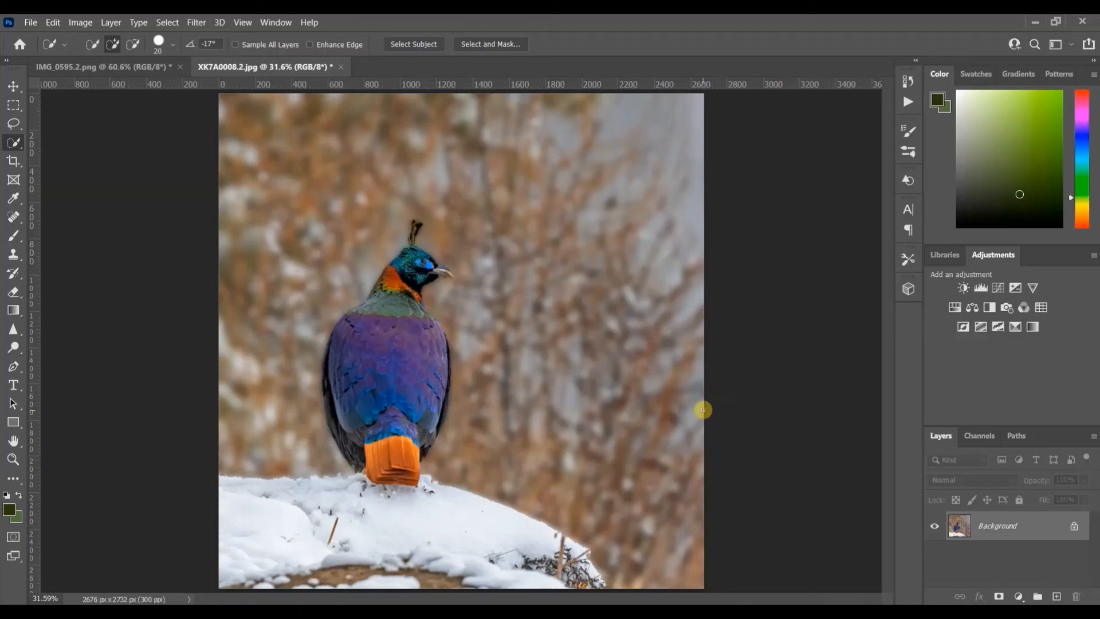
Review the blurred backgrounds of IMG_0595.2.png and XK7A0008.2.jpg, and activate the Hand tool.
left_click(148, 68)
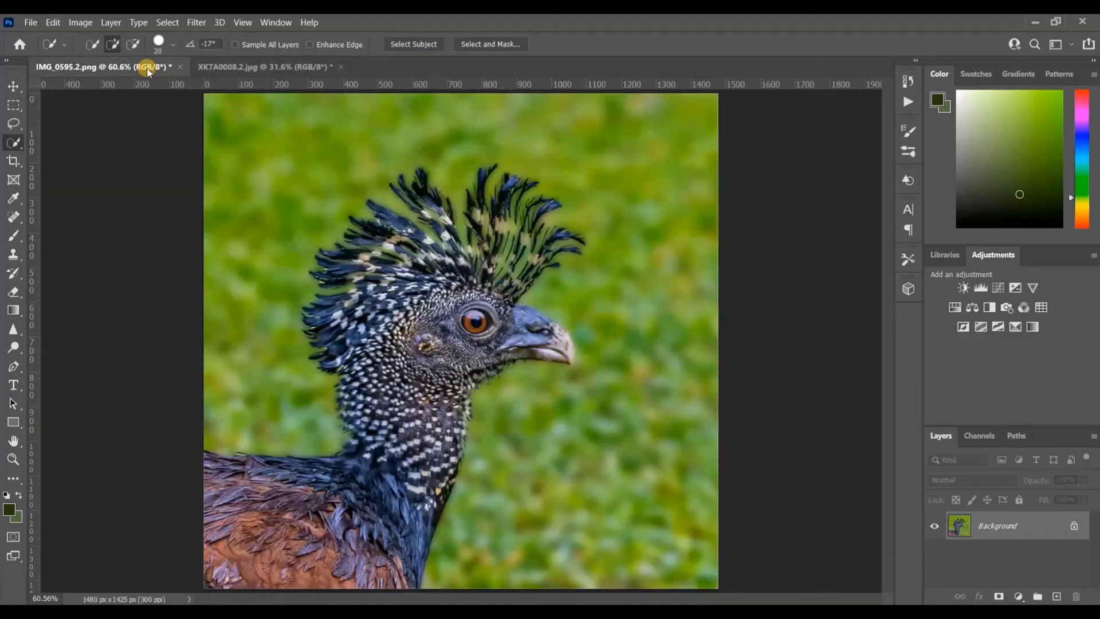
left_click(239, 67)
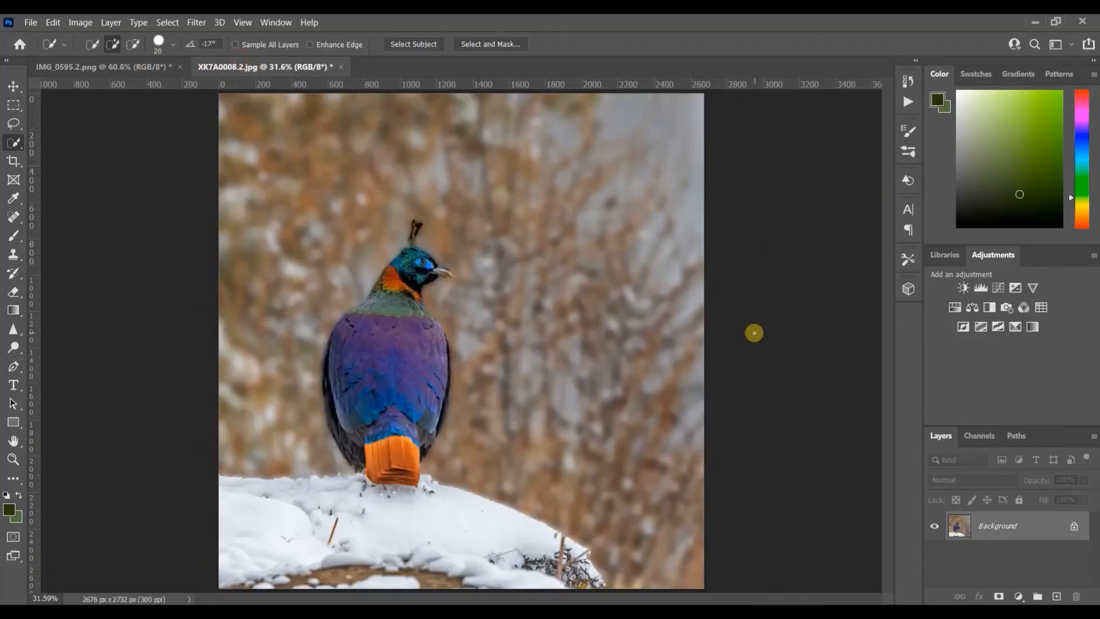
left_click(13, 440)
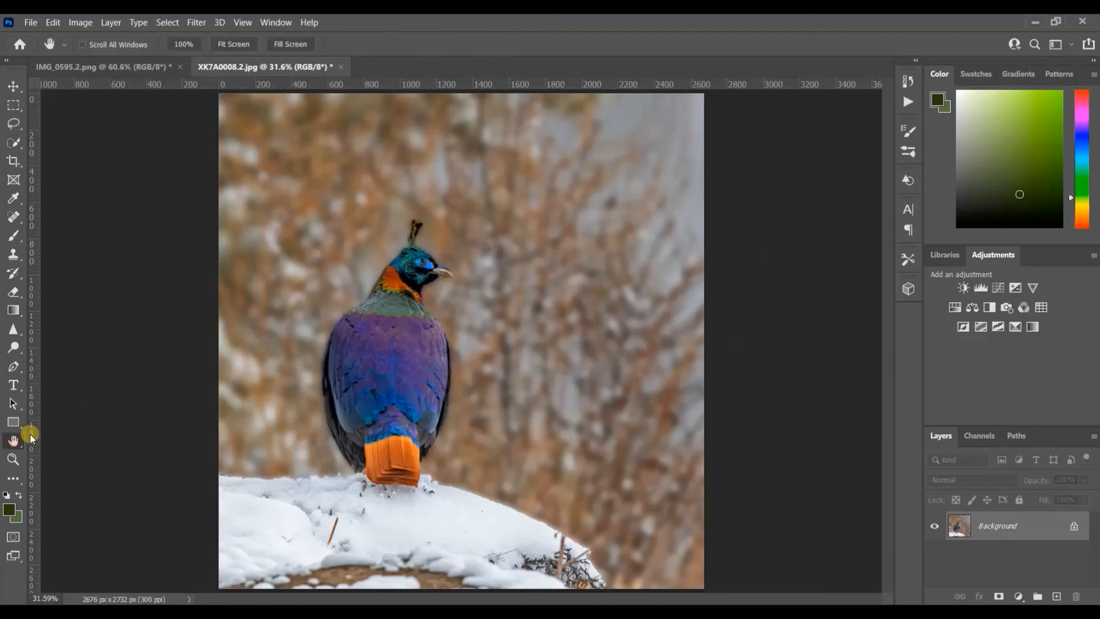